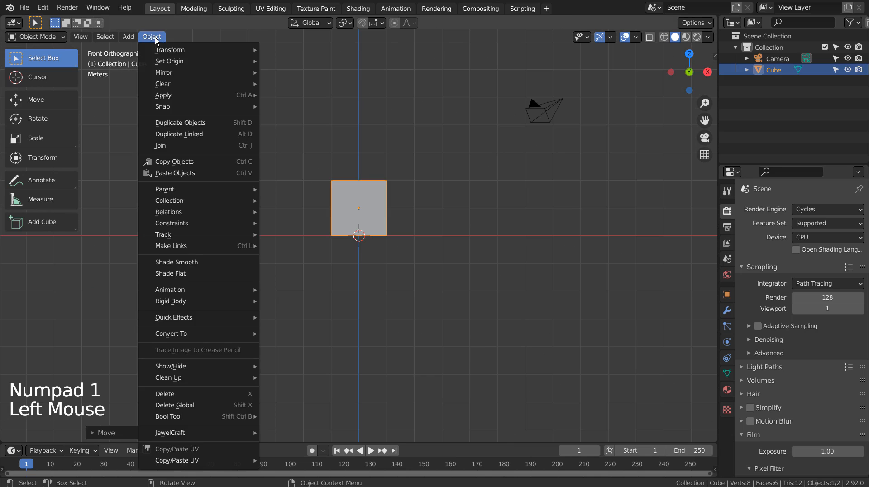
Set the cube's origin to the 3D cursor and add a level 3 subdivision surface to it.
{"action": "mouse_move", "coordinate": [157, 62]}
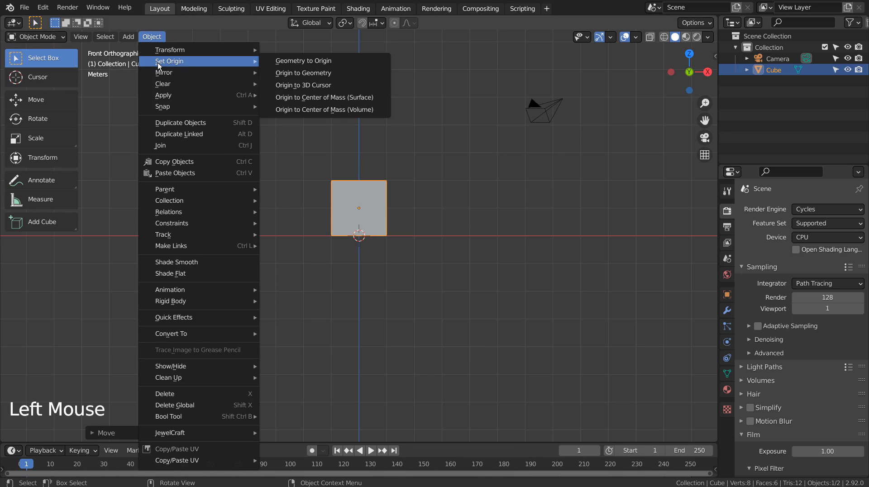
{"action": "left_click", "coordinate": [313, 85]}
{"action": "key", "text": "ctrl+3"}
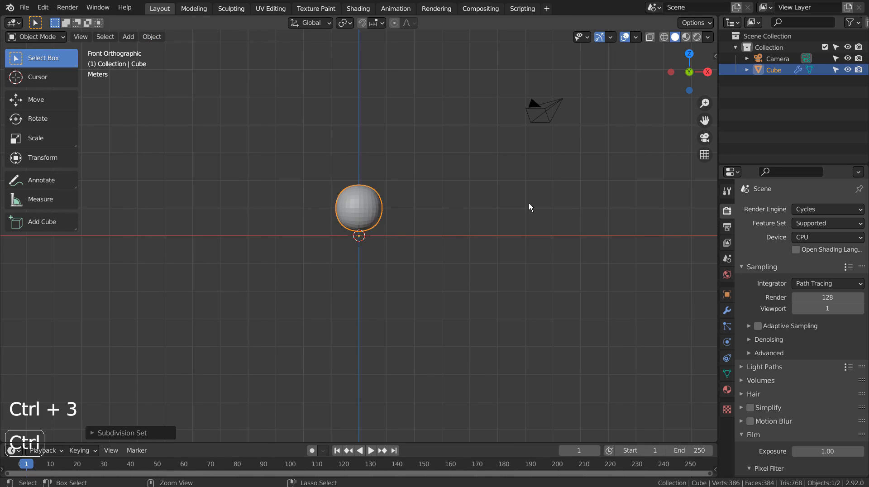
Scale the object along Z to about 17 times its height and shade it smooth.
{"action": "scroll", "coordinate": [529, 203], "scroll_direction": "down", "scroll_amount": 6}
{"action": "middle_click_drag", "start_coordinate": [540, 261], "coordinate": [531, 392], "text": "shift"}
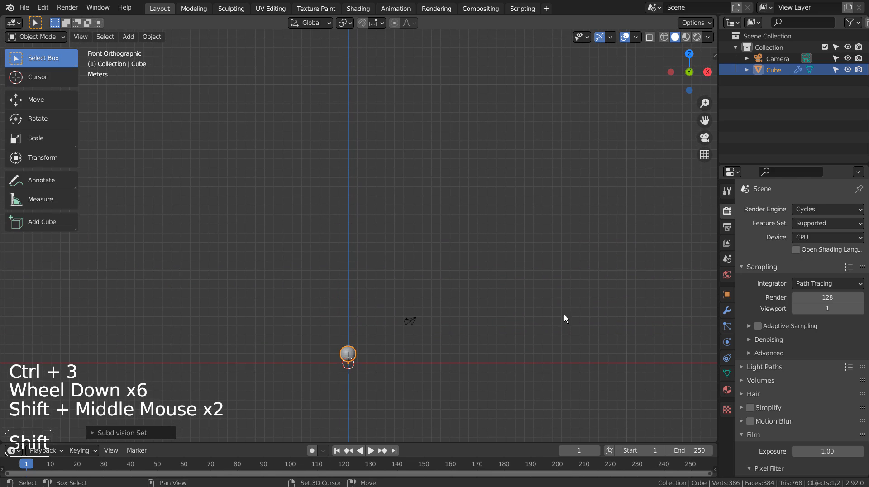
{"action": "key", "text": "s"}
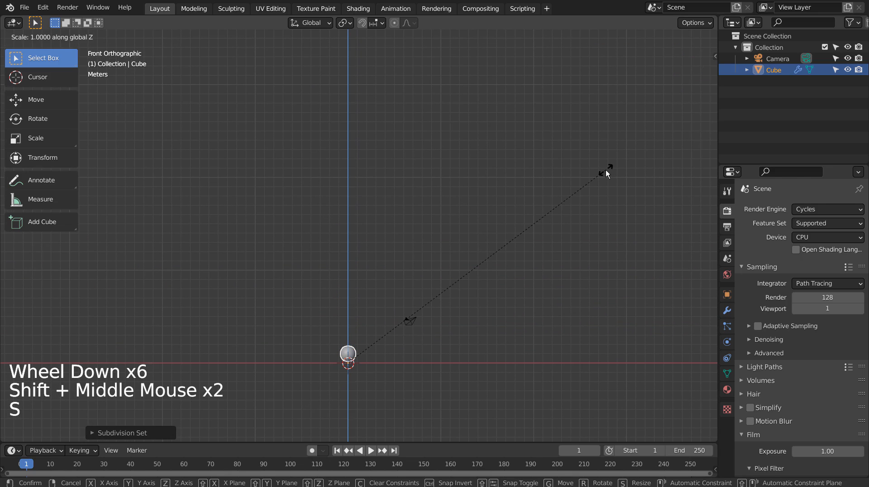
{"action": "key", "text": "z"}
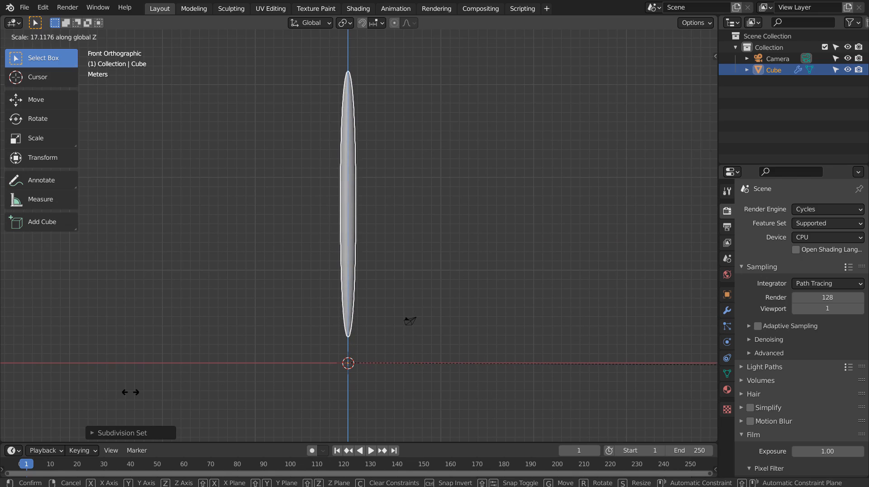
{"action": "left_click", "coordinate": [161, 311]}
{"action": "right_click", "coordinate": [345, 170]}
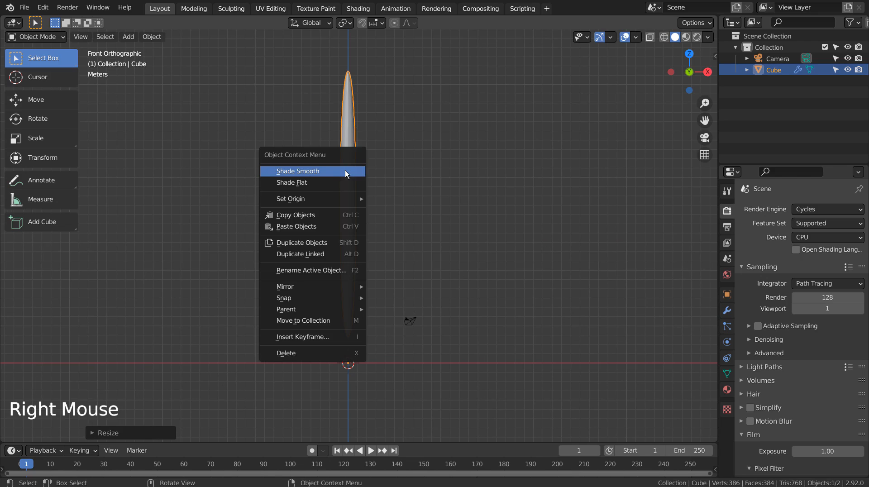
Add a horizontal loop cut around the stretched mesh and place it near the upper end.
{"action": "middle_click_drag", "start_coordinate": [345, 170], "coordinate": [380, 213]}
{"action": "scroll", "coordinate": [347, 181], "scroll_direction": "up", "scroll_amount": 3}
{"action": "scroll", "coordinate": [348, 181], "scroll_direction": "down", "scroll_amount": 1, "text": "shift"}
{"action": "key", "text": "Tab"}
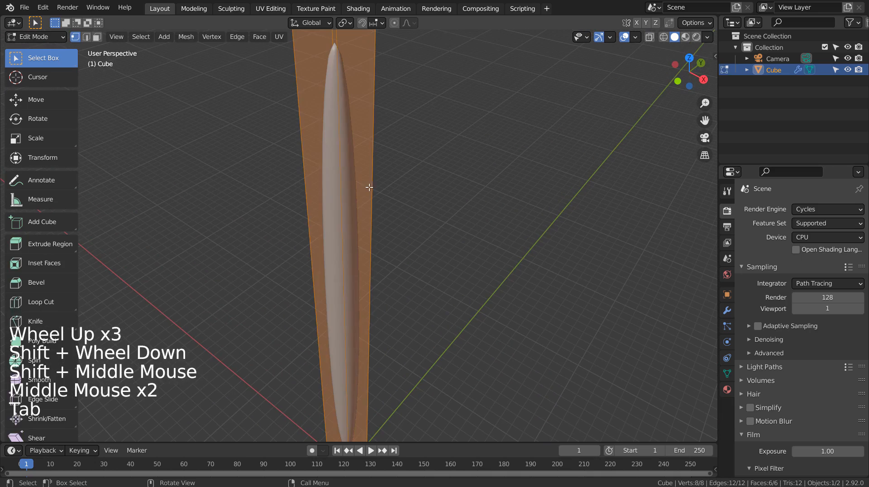
{"action": "key", "text": "ctrl+r"}
{"action": "left_click", "coordinate": [368, 141]}
{"action": "left_click", "coordinate": [358, 421]}
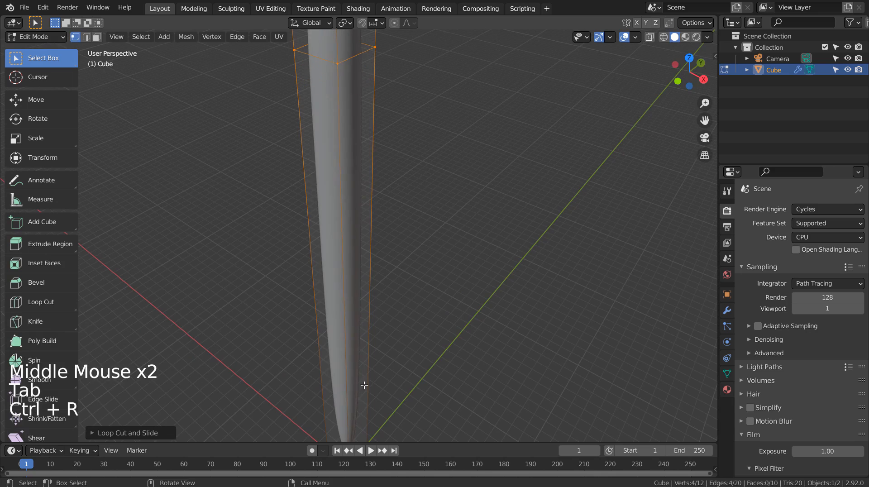
Slide the new edge loop slightly closer to the mesh's upper end to keep the tip rounded.
{"action": "middle_click_drag", "start_coordinate": [358, 421], "coordinate": [357, 6], "text": "shift"}
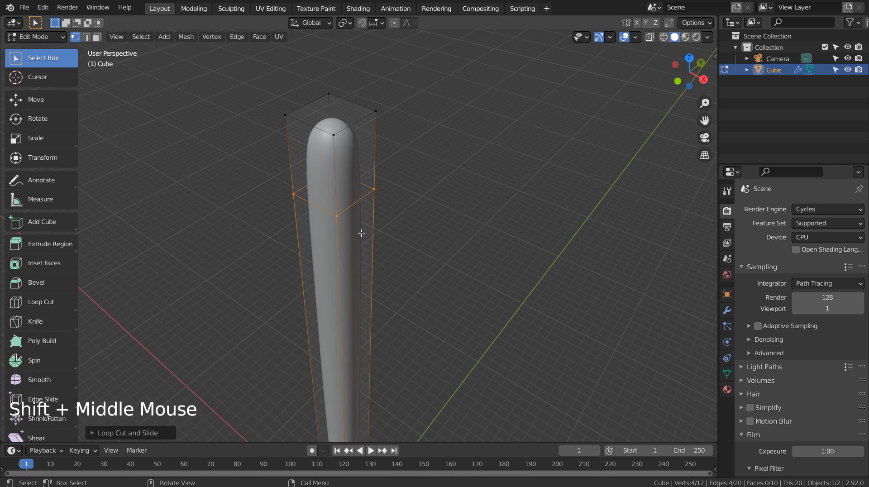
{"action": "key", "text": "g"}
{"action": "key", "text": "g"}
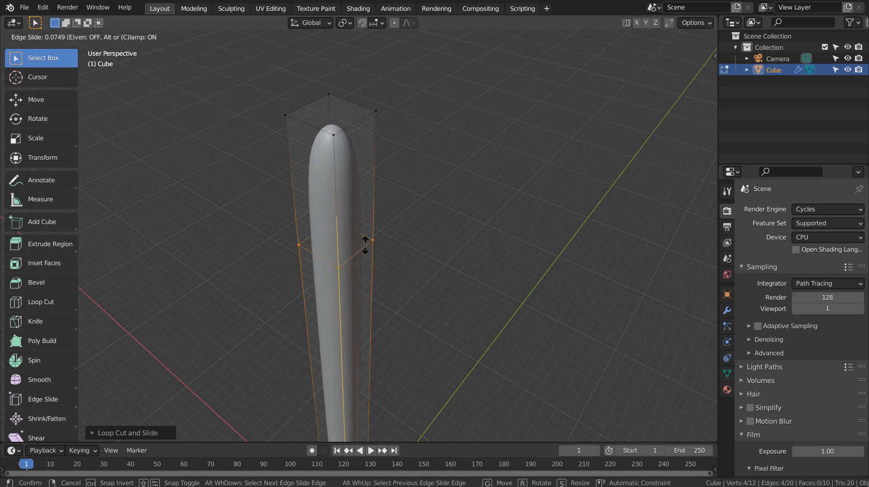
{"action": "left_click", "coordinate": [412, 203]}
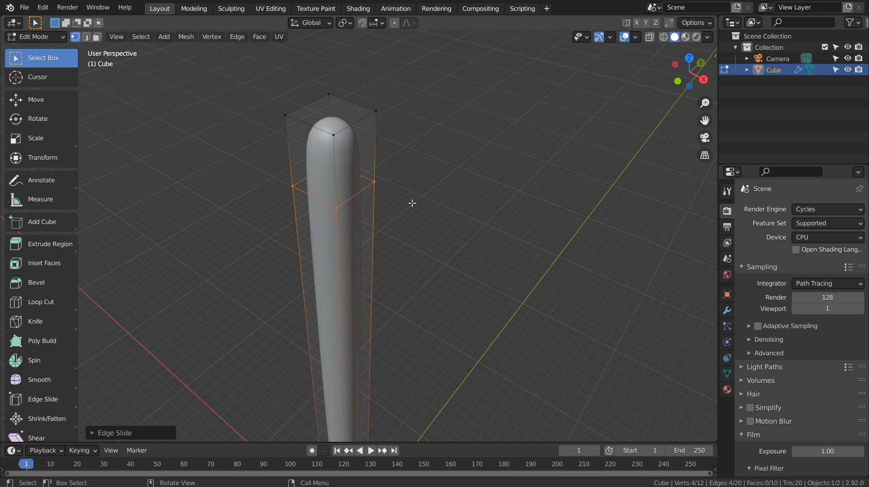
Return to Object Mode and set the Subdivision modifier's render level to 3.
{"action": "key", "text": "Tab"}
{"action": "left_click", "coordinate": [727, 311]}
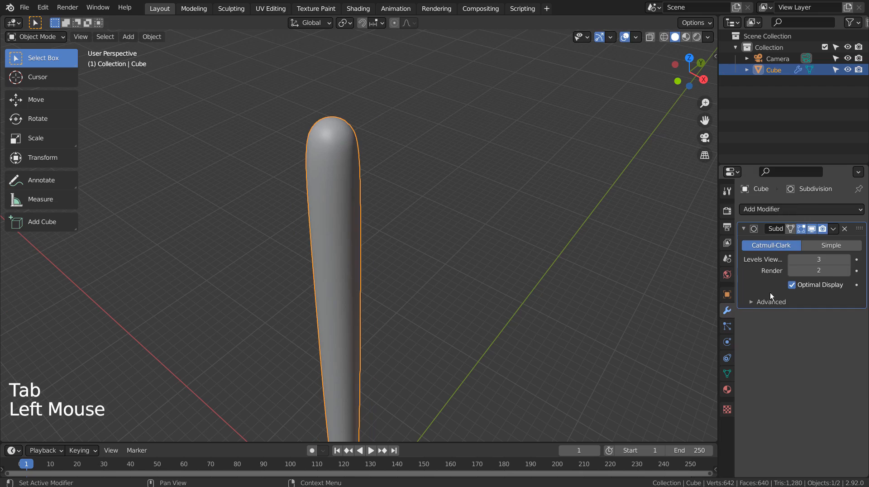
{"action": "left_click", "coordinate": [847, 270]}
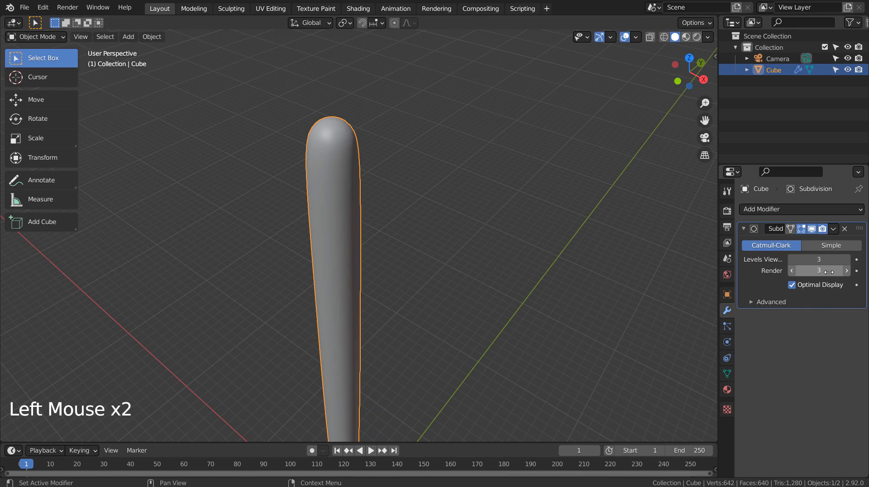
Add an Array modifier with a count of 25 and a relative offset X factor of 1.2.
{"action": "left_click", "coordinate": [768, 210]}
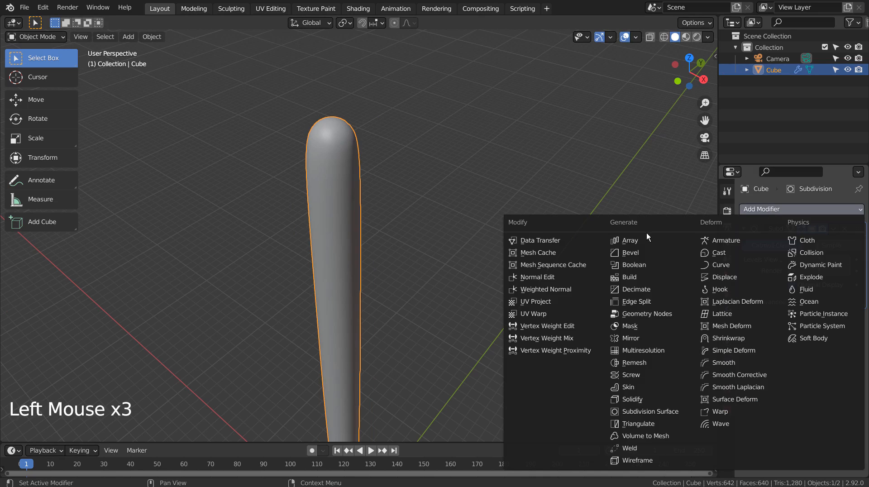
{"action": "left_click", "coordinate": [633, 238]}
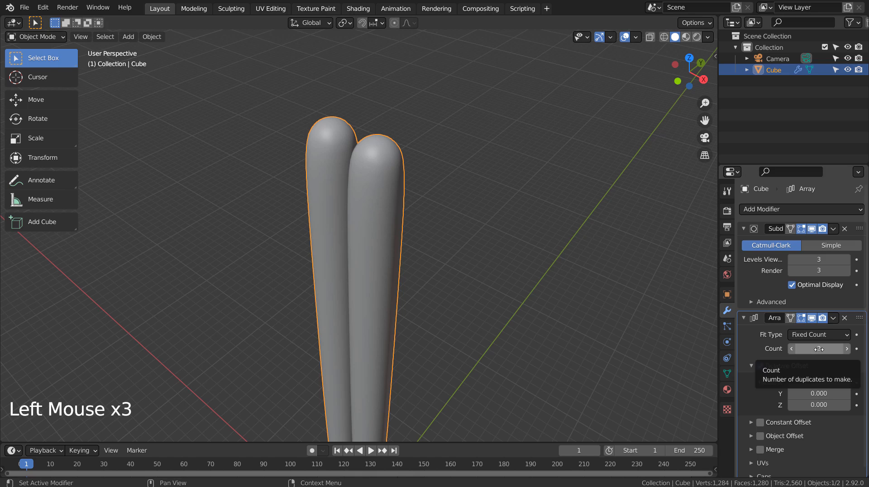
{"action": "left_click_drag", "start_coordinate": [815, 348], "coordinate": [820, 347]}
{"action": "left_click", "coordinate": [811, 383]}
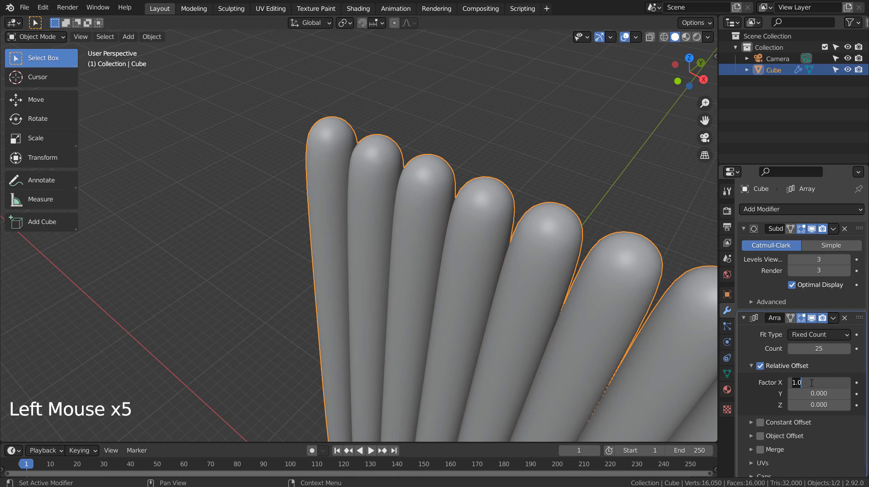
{"action": "type", "text": "1.2"}
{"action": "key", "text": "Return"}
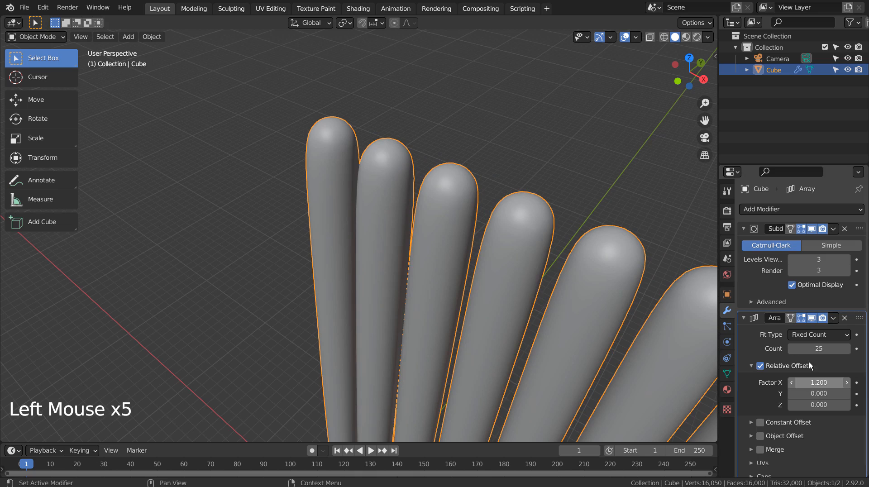
Add a second Array modifier with a count of 25 and relative offset factors X 0 and Y 1.2.
{"action": "left_click", "coordinate": [779, 210]}
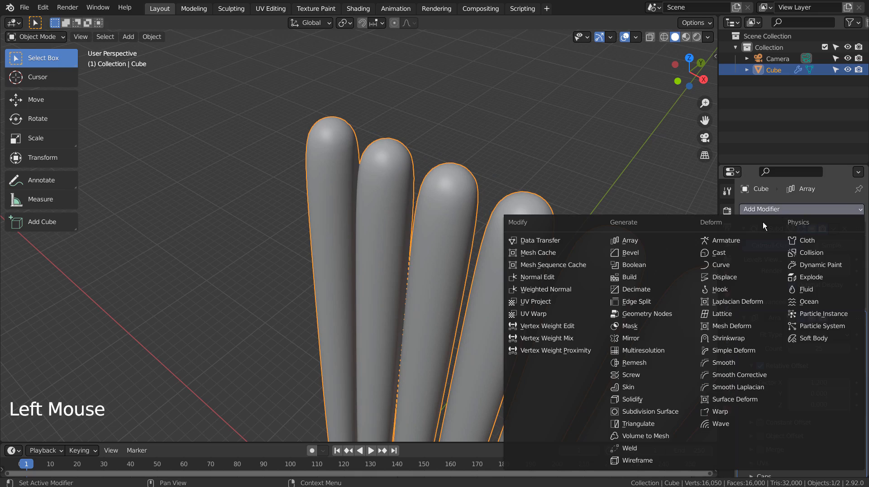
{"action": "left_click", "coordinate": [653, 245]}
{"action": "scroll", "coordinate": [848, 368], "scroll_direction": "down", "scroll_amount": 8}
{"action": "left_click", "coordinate": [830, 379]}
{"action": "type", "text": "25"}
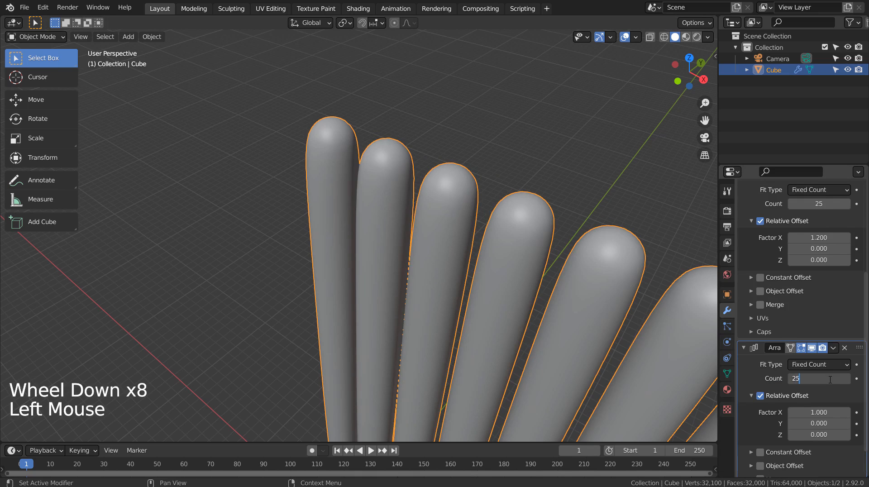
{"action": "left_click", "coordinate": [821, 413]}
{"action": "left_click", "coordinate": [821, 413]}
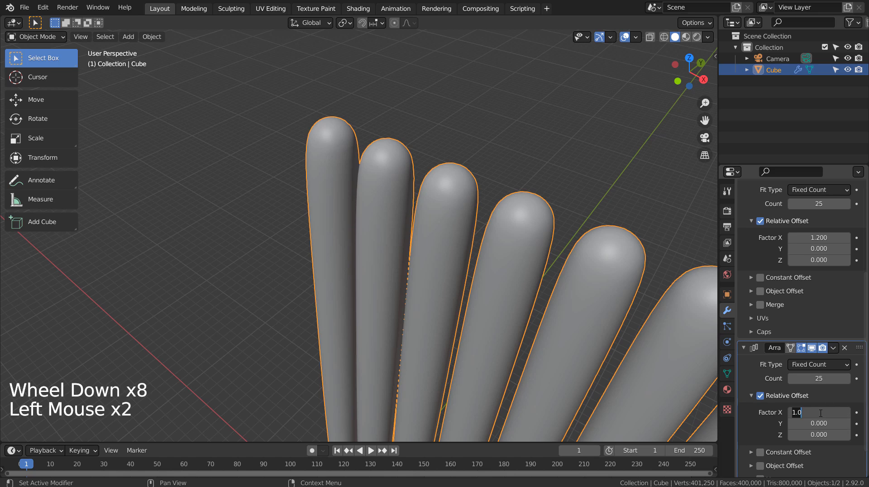
{"action": "type", "text": "0"}
{"action": "key", "text": "Tab"}
{"action": "type", "text": "1.2"}
{"action": "key", "text": "Return"}
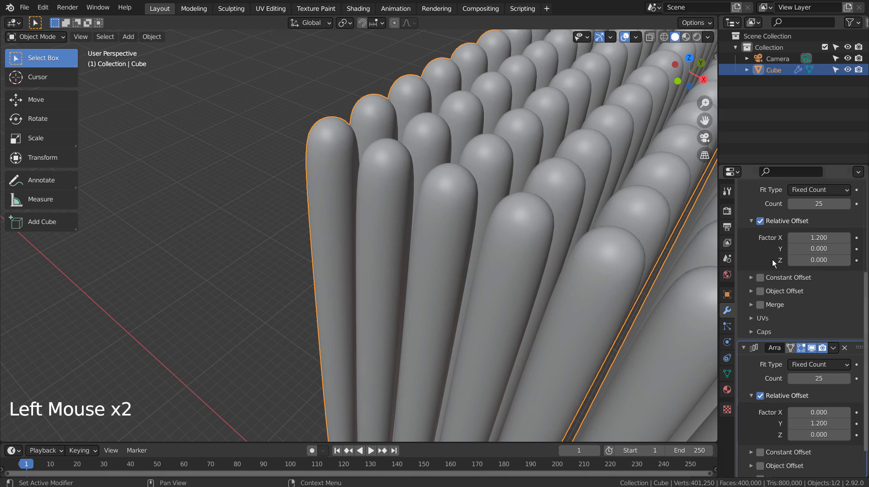
Switch to the Shading workspace and bring the object's material nodes into view.
{"action": "middle_click_drag", "start_coordinate": [567, 229], "coordinate": [328, 240], "text": "shift"}
{"action": "scroll", "coordinate": [483, 237], "scroll_direction": "down", "scroll_amount": 5}
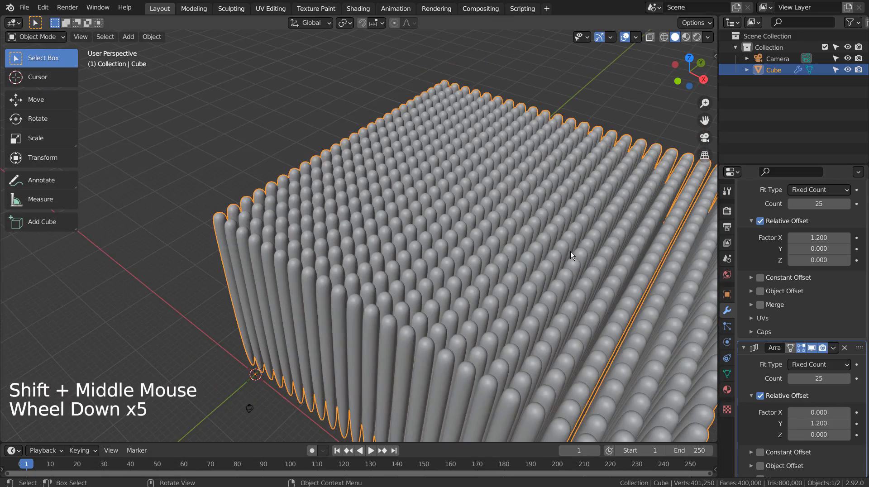
{"action": "middle_click_drag", "start_coordinate": [570, 251], "coordinate": [419, 210]}
{"action": "middle_click_drag", "start_coordinate": [419, 210], "coordinate": [425, 210], "text": "shift"}
{"action": "middle_click_drag", "start_coordinate": [425, 210], "coordinate": [433, 213], "text": "shift"}
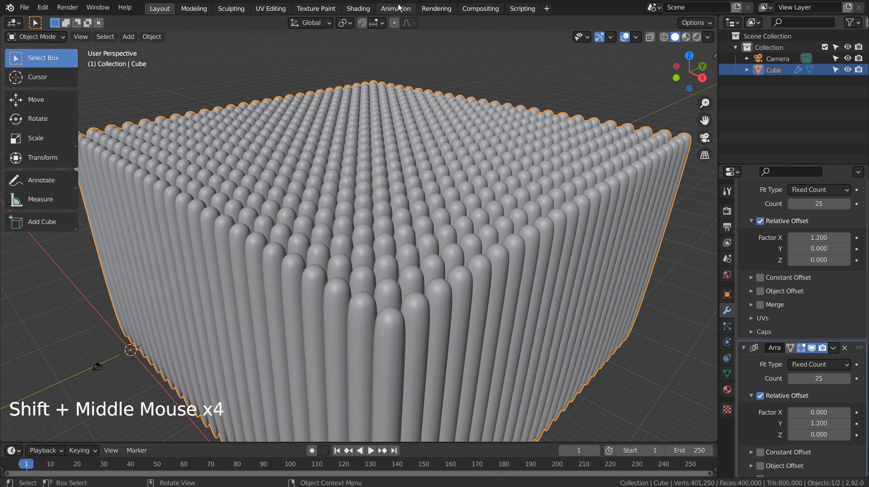
{"action": "left_click", "coordinate": [357, 8]}
{"action": "middle_click_drag", "start_coordinate": [301, 326], "coordinate": [399, 364], "text": "shift"}
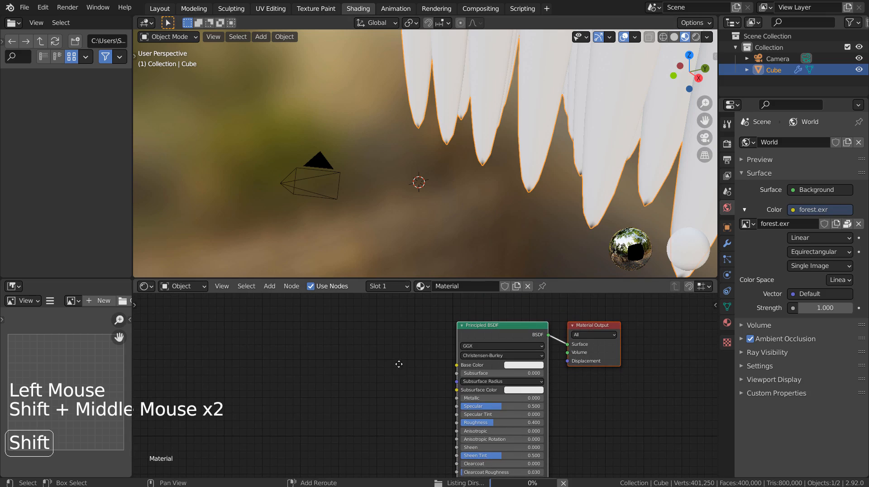
Add a ColorRamp node and connect its Color output to the Principled BSDF's Base Color.
{"action": "left_click", "coordinate": [243, 332]}
{"action": "key", "text": "shift+a"}
{"action": "left_click", "coordinate": [243, 332]}
{"action": "type", "text": "col"}
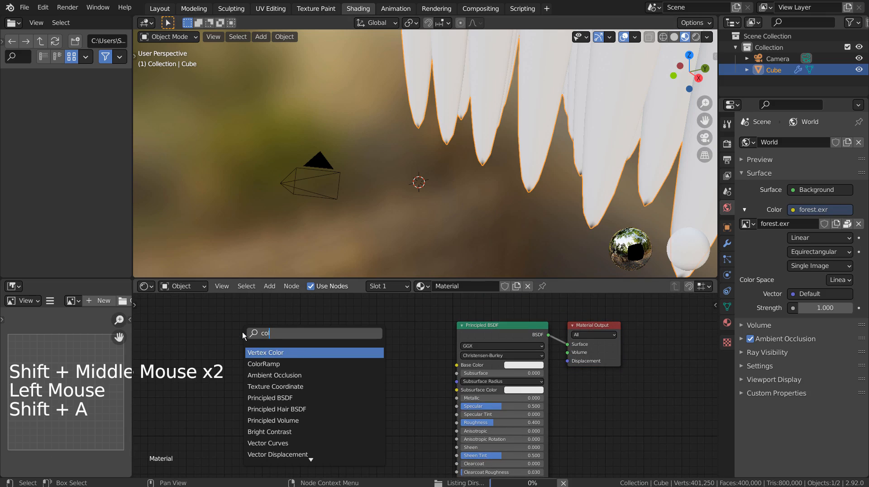
{"action": "key", "text": "Down"}
{"action": "key", "text": "Return"}
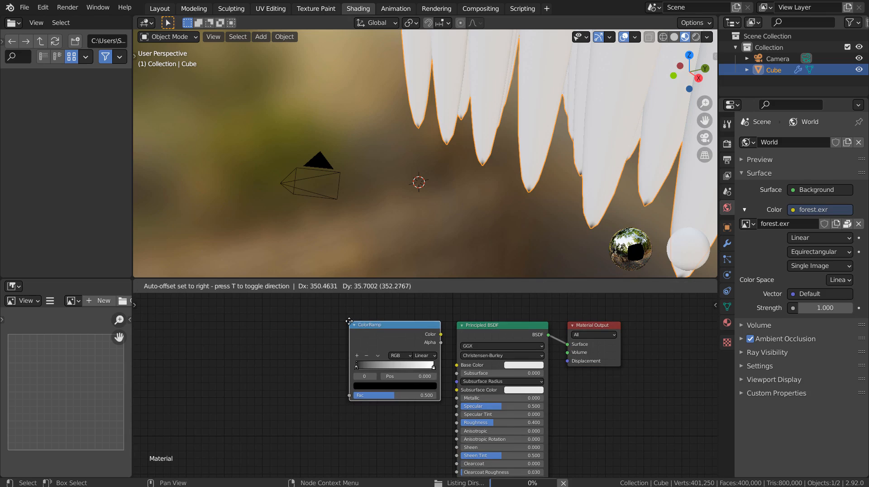
{"action": "left_click", "coordinate": [349, 321]}
{"action": "left_click_drag", "start_coordinate": [440, 335], "coordinate": [457, 365]}
Add an Object Info node and connect its Random output to the ColorRamp's Fac input.
{"action": "key", "text": "shift+a"}
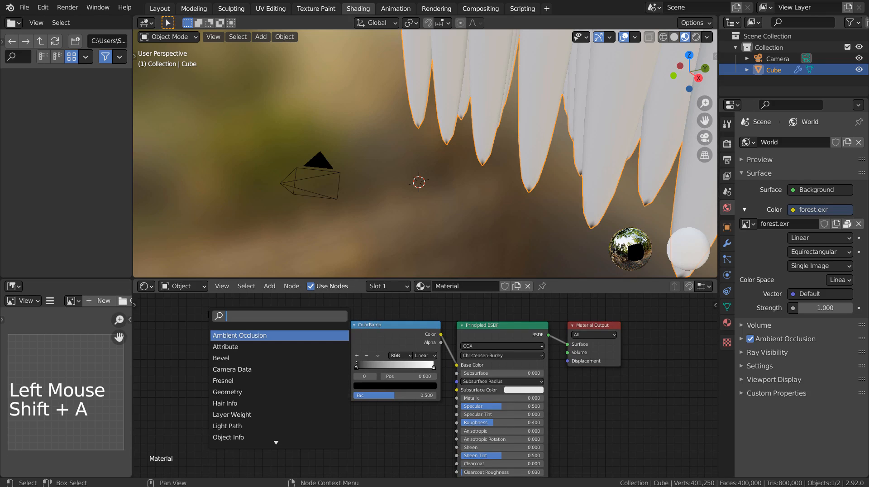
{"action": "type", "text": "obj"}
{"action": "key", "text": "Return"}
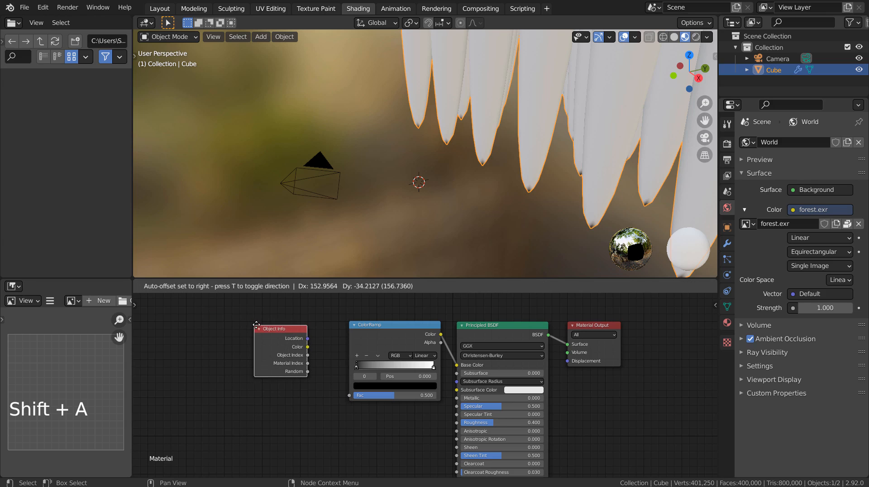
{"action": "left_click", "coordinate": [294, 360]}
{"action": "left_click_drag", "start_coordinate": [324, 366], "coordinate": [349, 395]}
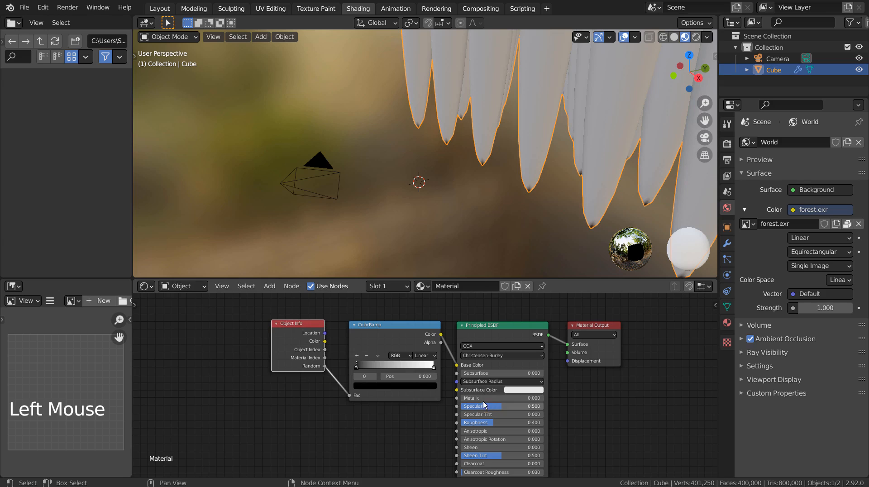
Lower the Principled BSDF's roughness to 0.044 and set the ColorRamp interpolation to Constant.
{"action": "left_click_drag", "start_coordinate": [483, 422], "coordinate": [435, 422]}
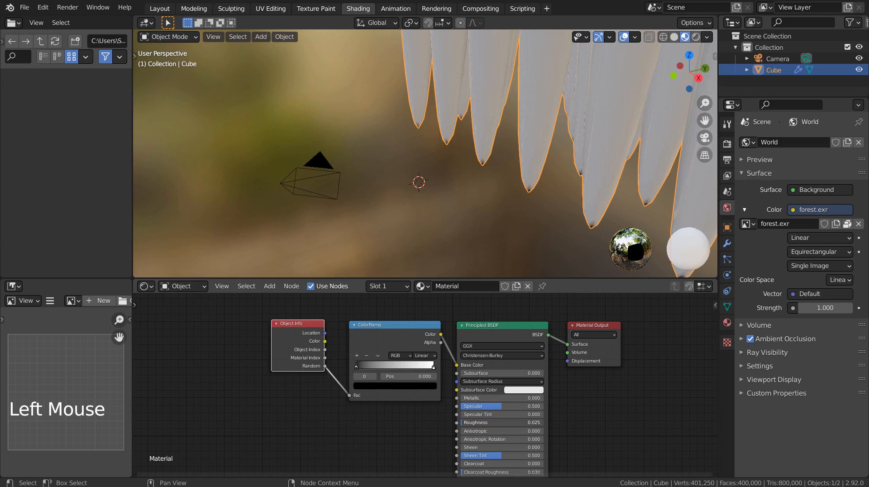
{"action": "left_click", "coordinate": [425, 356]}
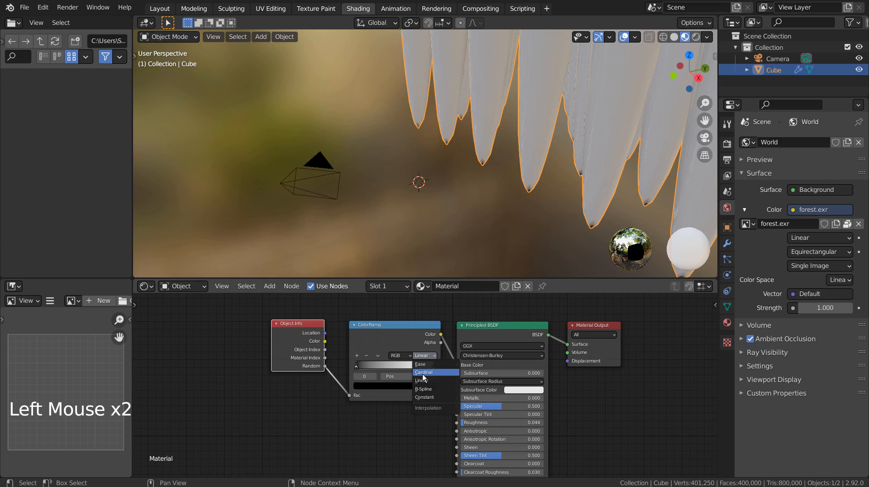
{"action": "left_click", "coordinate": [423, 397]}
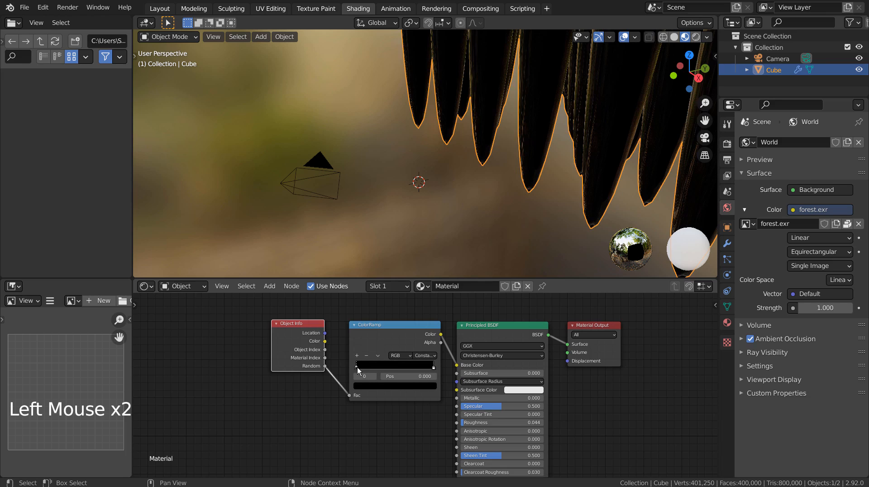
Move the ColorRamp's white stop to about 0.975 and add five more stops between the two ends.
{"action": "left_click_drag", "start_coordinate": [357, 372], "coordinate": [431, 371]}
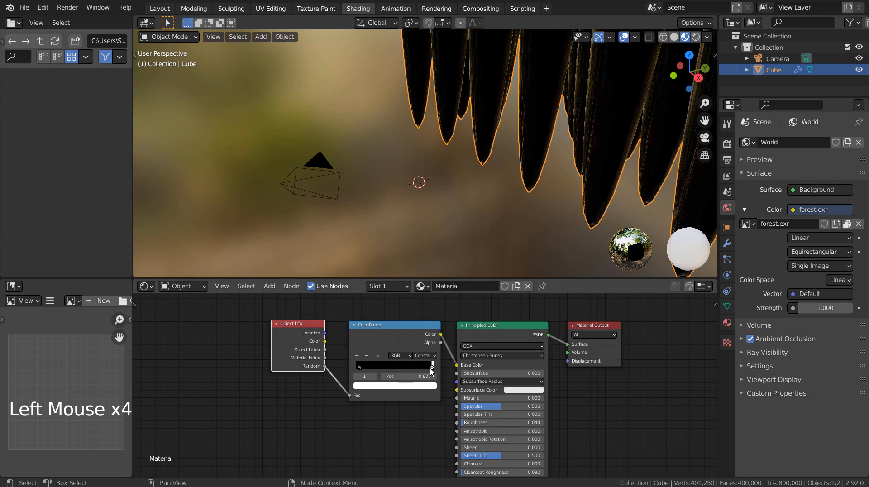
{"action": "left_click", "coordinate": [356, 355]}
{"action": "left_click", "coordinate": [355, 356]}
{"action": "left_click", "coordinate": [356, 355]}
{"action": "left_click", "coordinate": [356, 355]}
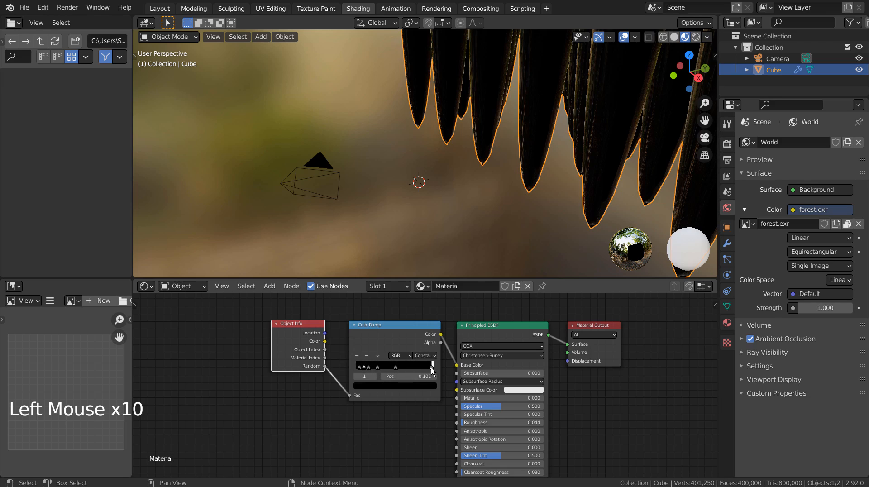
{"action": "left_click", "coordinate": [432, 368]}
{"action": "left_click", "coordinate": [357, 356]}
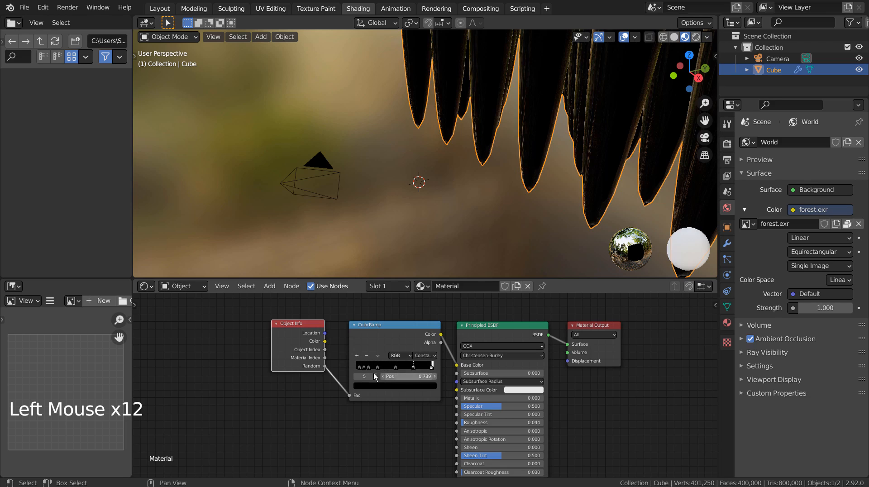
Colour the ColorRamp's first stop pure green with hue 0.333 and its second stop yellow with hue 0.175, both at full value.
{"action": "left_click", "coordinate": [360, 366]}
{"action": "left_click", "coordinate": [361, 386]}
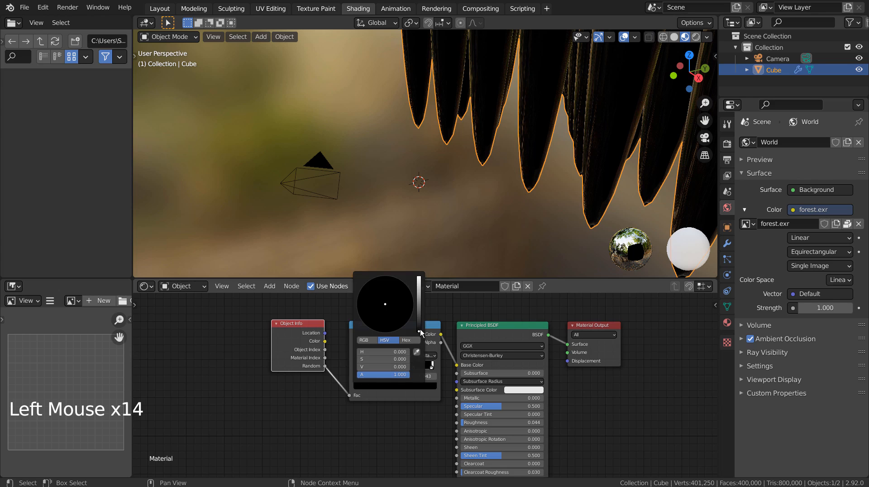
{"action": "left_click_drag", "start_coordinate": [419, 330], "coordinate": [360, 290]}
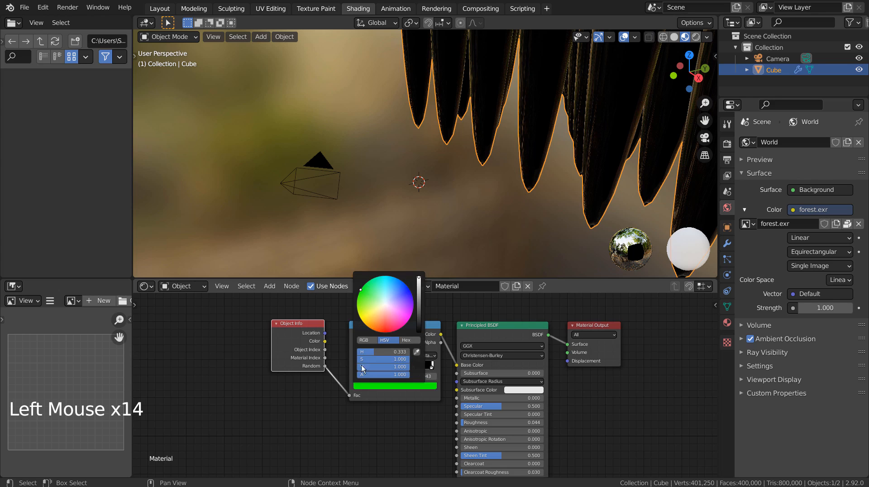
{"action": "left_click", "coordinate": [365, 369]}
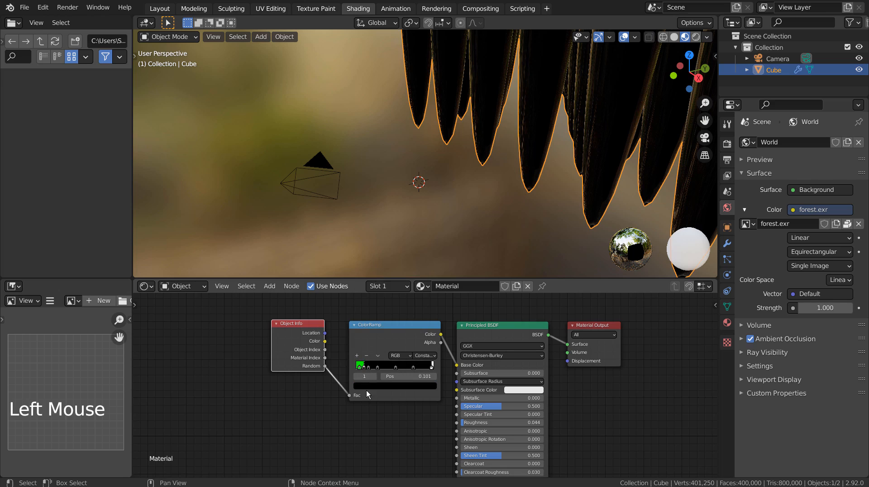
{"action": "left_click", "coordinate": [368, 388]}
{"action": "left_click_drag", "start_coordinate": [420, 330], "coordinate": [418, 277]}
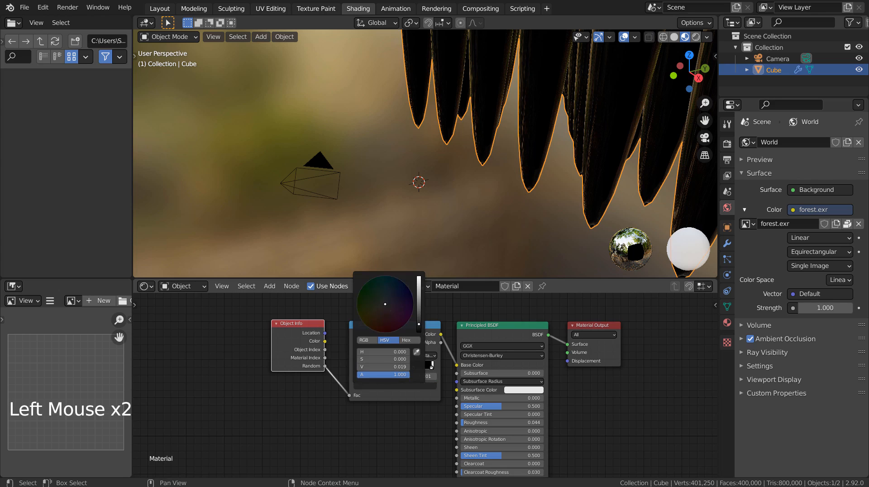
{"action": "left_click_drag", "start_coordinate": [369, 310], "coordinate": [365, 312]}
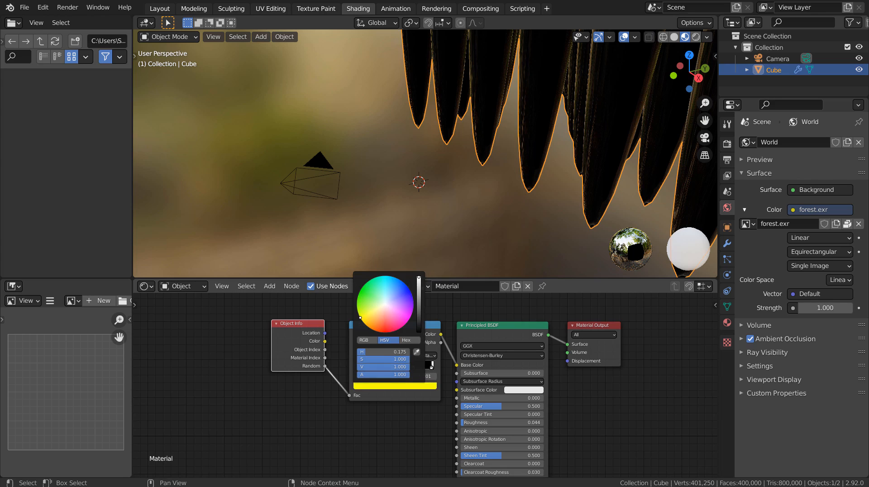
Colour the ColorRamp's third stop a fully bright orange.
{"action": "left_click", "coordinate": [370, 368]}
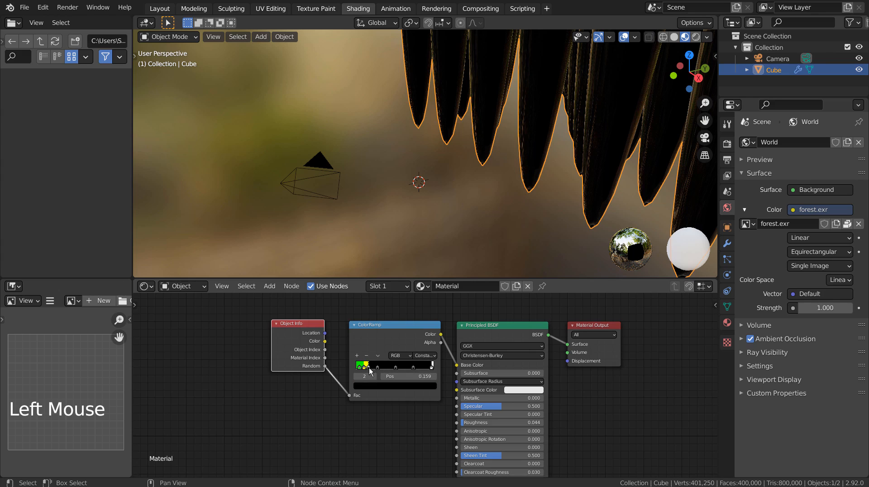
{"action": "double_click", "coordinate": [371, 385]}
{"action": "left_click", "coordinate": [373, 387]}
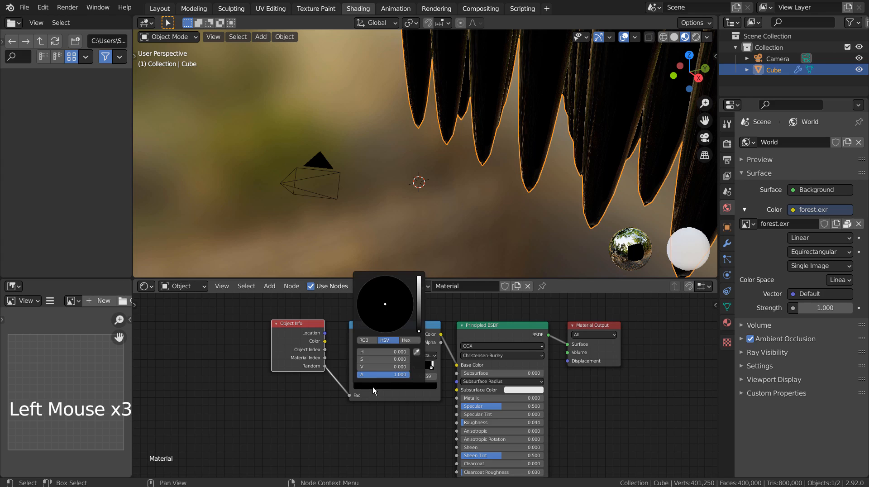
{"action": "left_click_drag", "start_coordinate": [418, 310], "coordinate": [419, 276]}
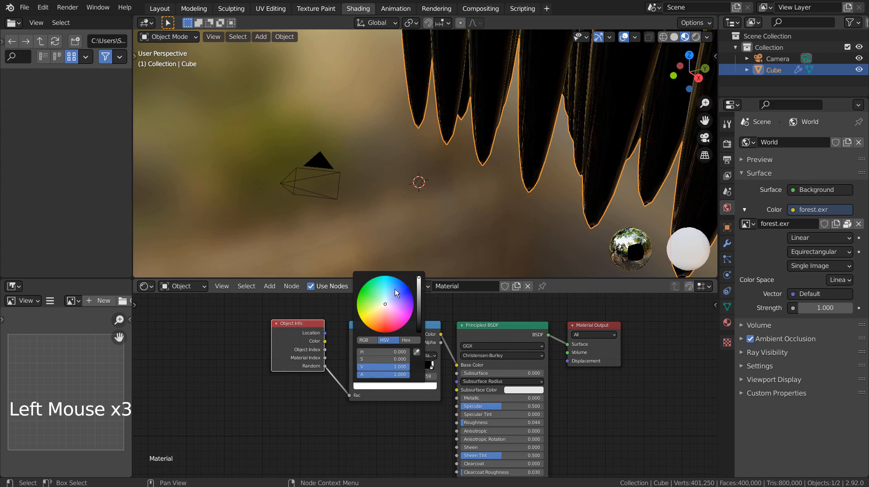
{"action": "left_click", "coordinate": [375, 322]}
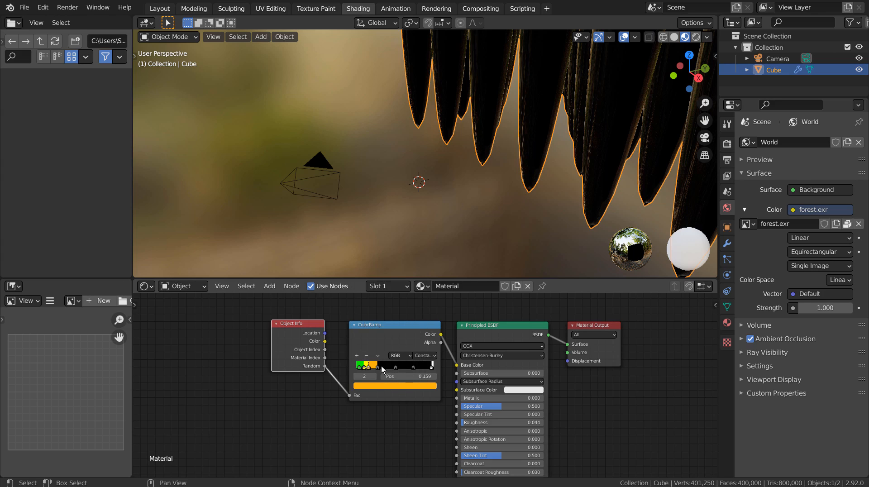
Colour the ColorRamp's fourth stop a fully bright red.
{"action": "left_click", "coordinate": [377, 368]}
{"action": "left_click", "coordinate": [377, 386]}
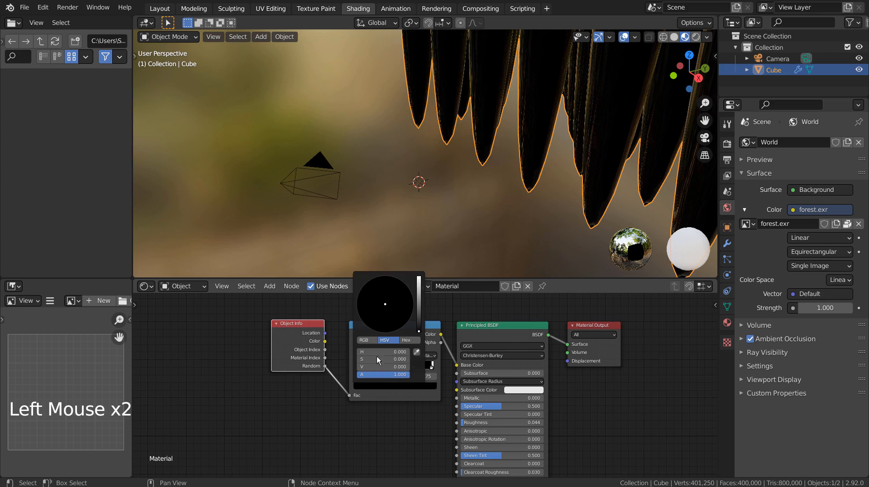
{"action": "left_click_drag", "start_coordinate": [414, 325], "coordinate": [418, 276]}
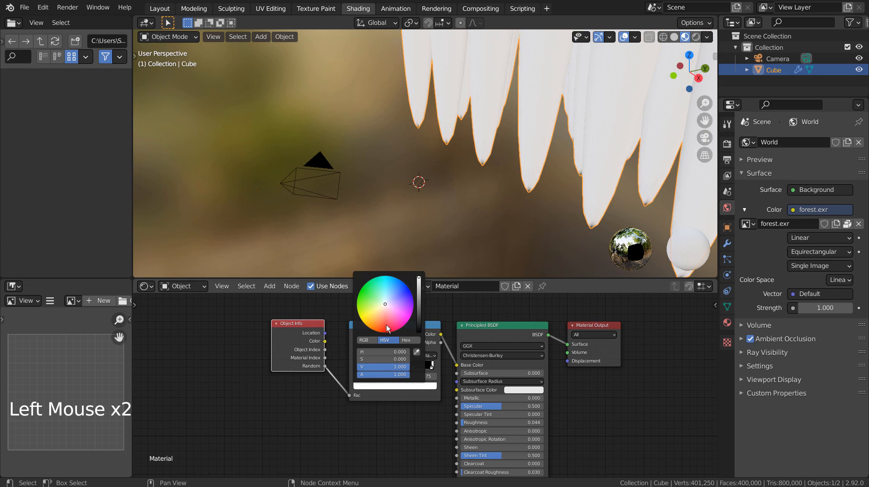
{"action": "left_click", "coordinate": [387, 328]}
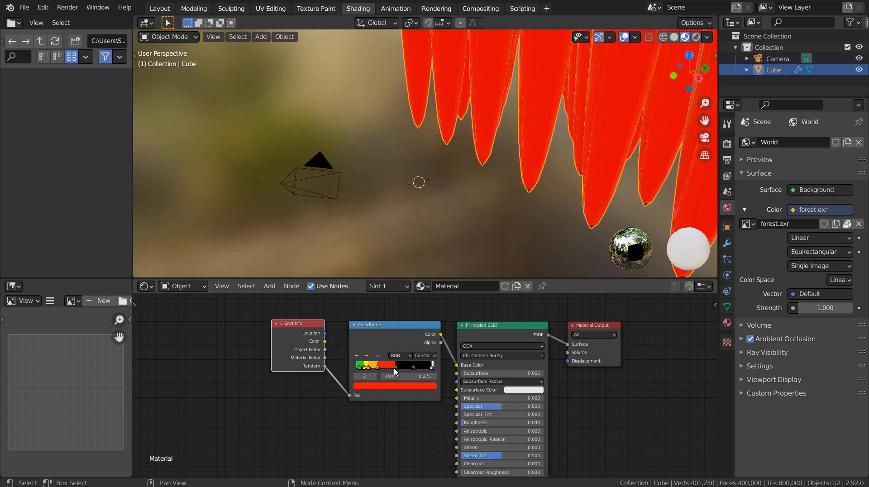
Colour the ColorRamp's fifth stop bright sky blue with hue 0.566, saturation 0.990 and value 1.
{"action": "left_click", "coordinate": [395, 371]}
{"action": "left_click", "coordinate": [391, 389]}
{"action": "mouse_move", "coordinate": [417, 314]}
{"action": "left_mouse_down"}
{"action": "mouse_move", "coordinate": [419, 277]}
{"action": "mouse_move", "coordinate": [391, 279]}
{"action": "left_mouse_up"}
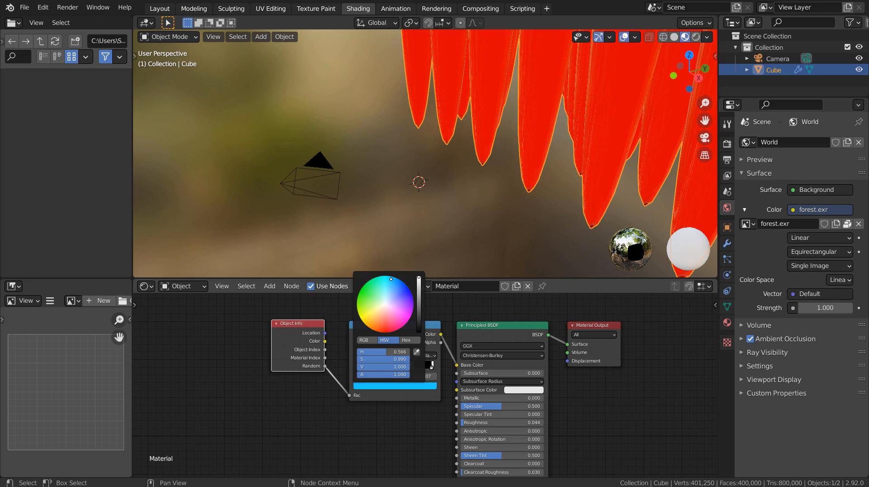
{"action": "left_click", "coordinate": [429, 419]}
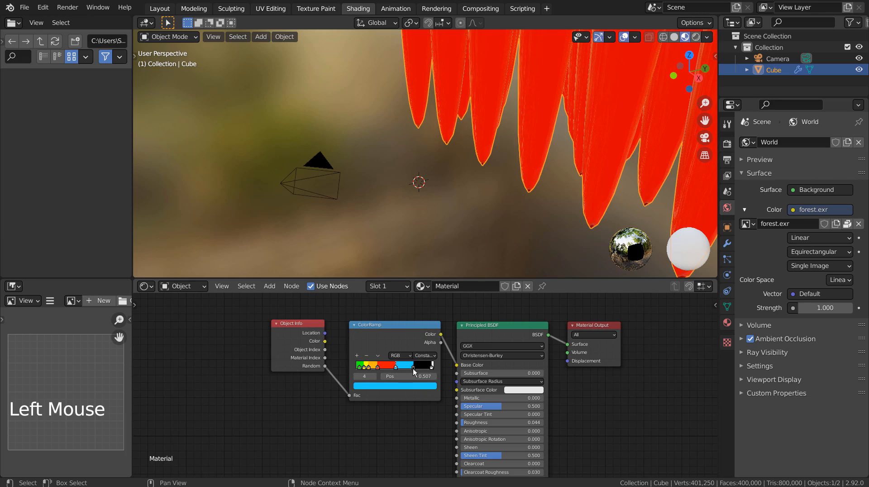
Colour the ColorRamp's sixth stop a bright light purple at full value.
{"action": "left_click", "coordinate": [414, 371]}
{"action": "left_click", "coordinate": [413, 366]}
{"action": "left_click", "coordinate": [412, 394]}
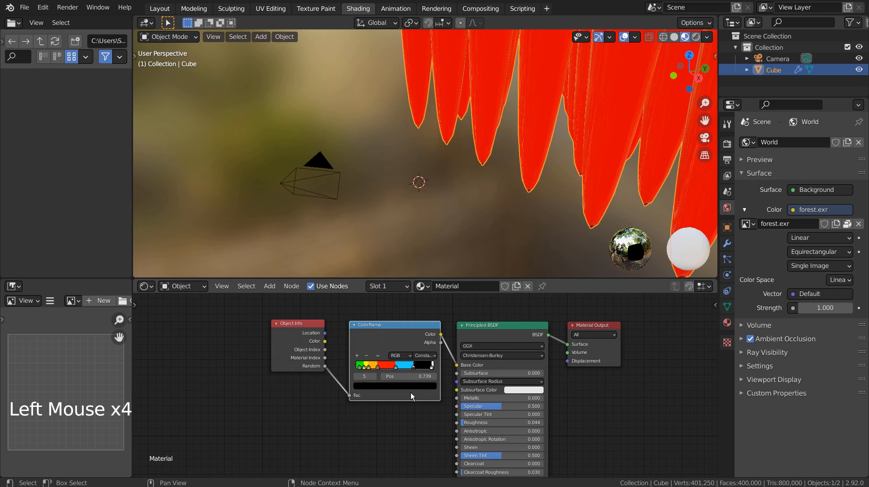
{"action": "left_click", "coordinate": [400, 391]}
{"action": "left_click", "coordinate": [401, 385]}
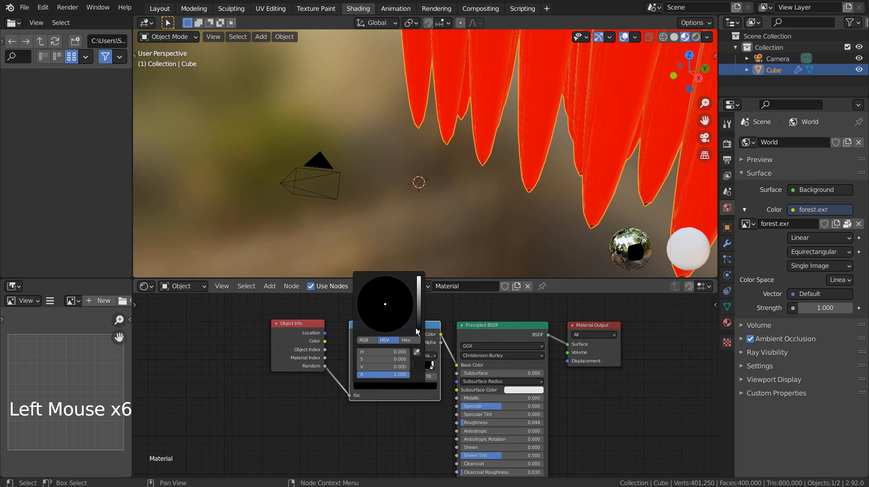
{"action": "left_click_drag", "start_coordinate": [419, 329], "coordinate": [418, 277]}
{"action": "left_click", "coordinate": [400, 311]}
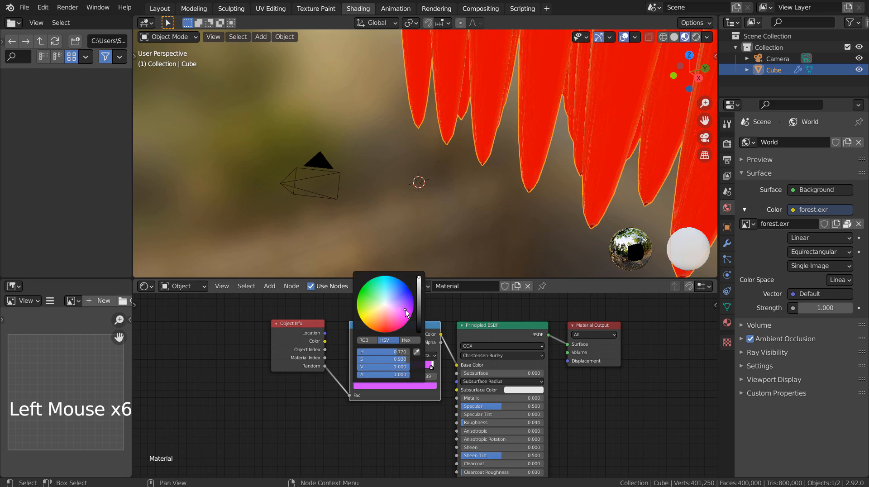
Colour the ColorRamp's last stop pink with hue 0.936, saturation 0.797 and value 1.
{"action": "left_click", "coordinate": [431, 368]}
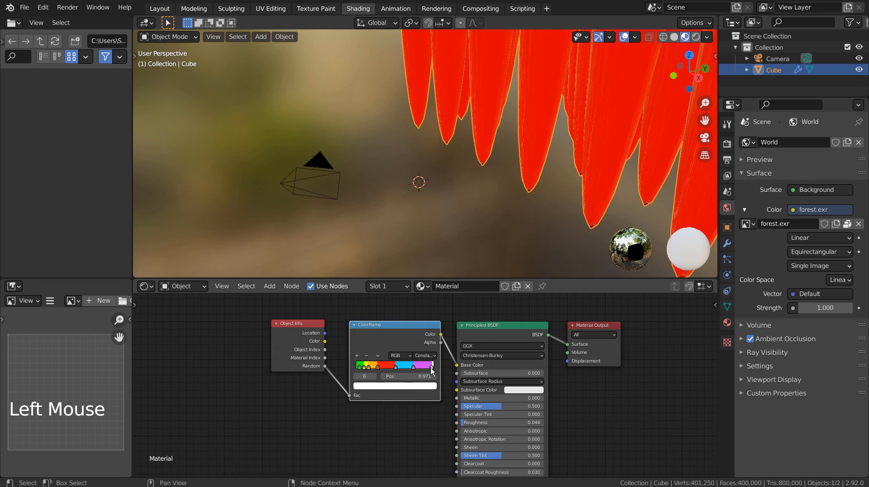
{"action": "left_click", "coordinate": [418, 388]}
{"action": "left_click_drag", "start_coordinate": [395, 305], "coordinate": [385, 310]}
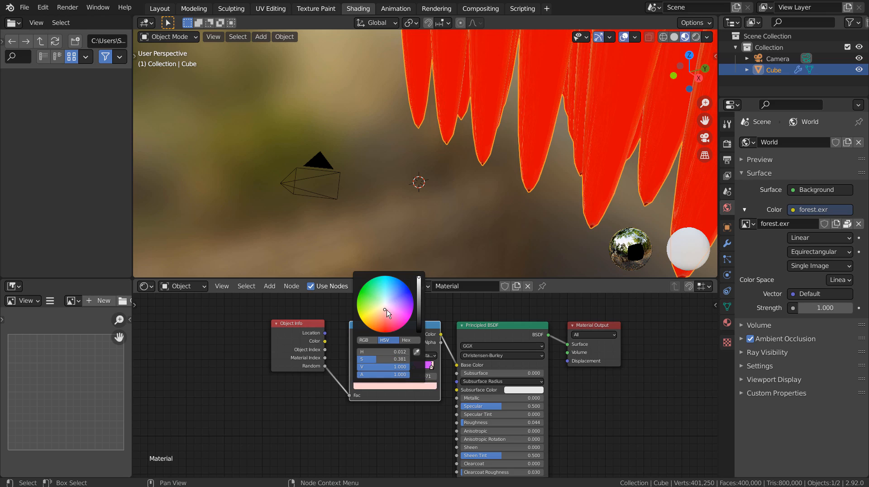
{"action": "left_click", "coordinate": [395, 317]}
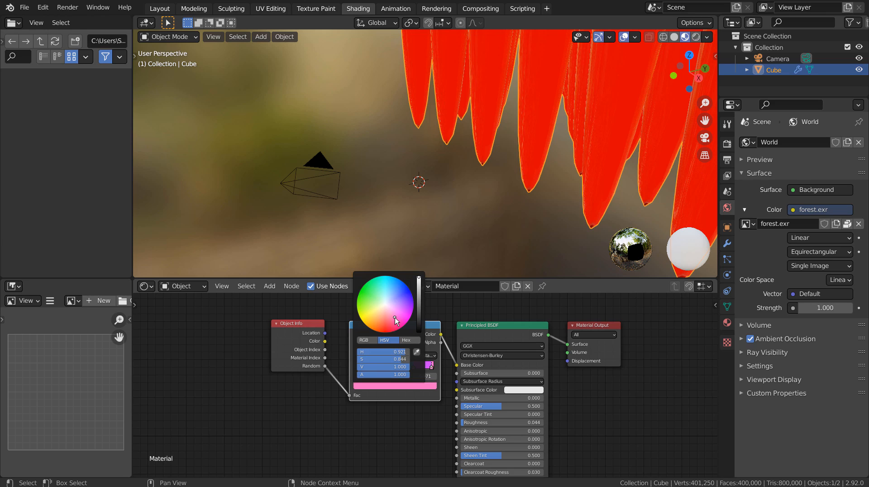
{"action": "left_click_drag", "start_coordinate": [394, 316], "coordinate": [392, 316]}
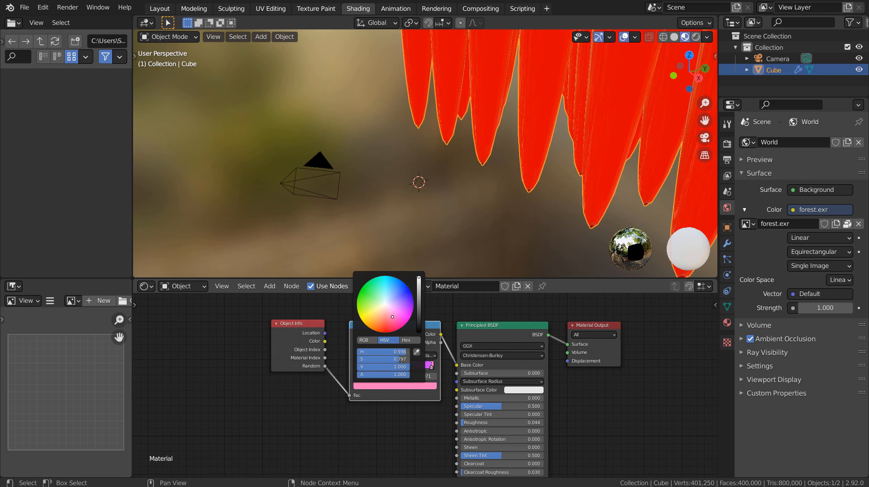
{"action": "left_click", "coordinate": [398, 429]}
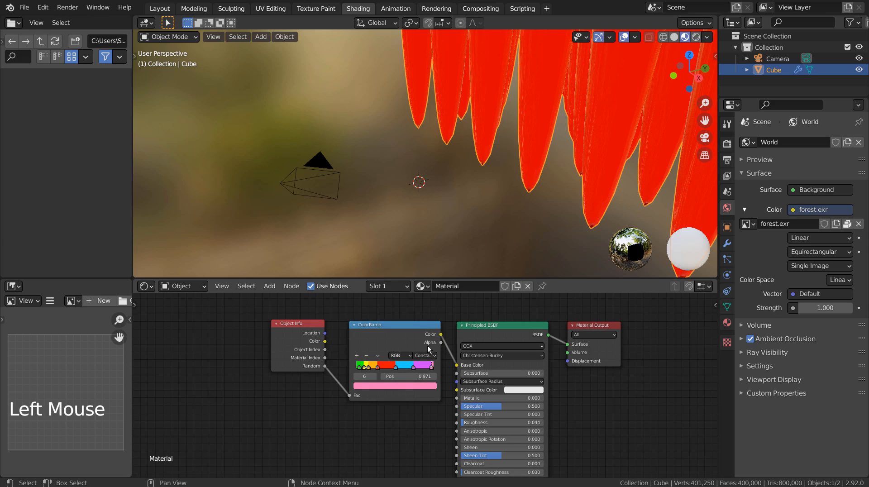
Examine the complete material node setup full-screen and how the material looks across the pillar grid in the viewport.
{"action": "key", "text": "ctrl+space"}
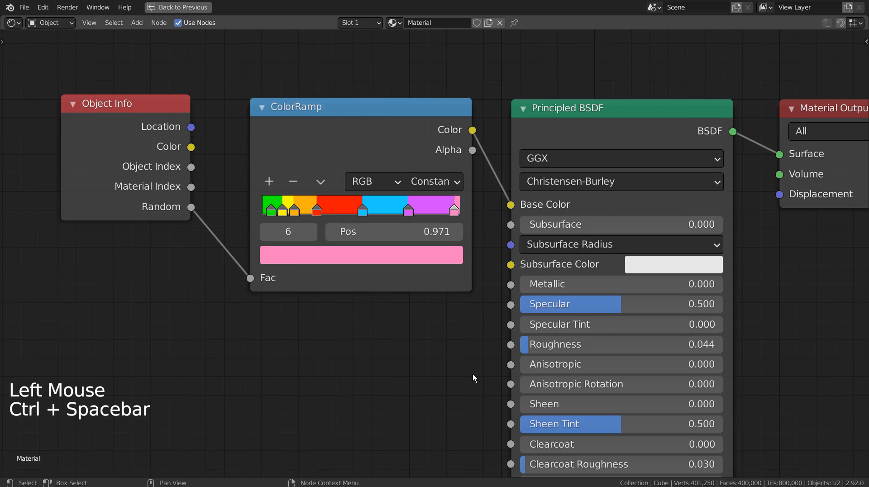
{"action": "scroll", "coordinate": [473, 374], "scroll_direction": "down", "scroll_amount": 5}
{"action": "key", "text": "shift"}
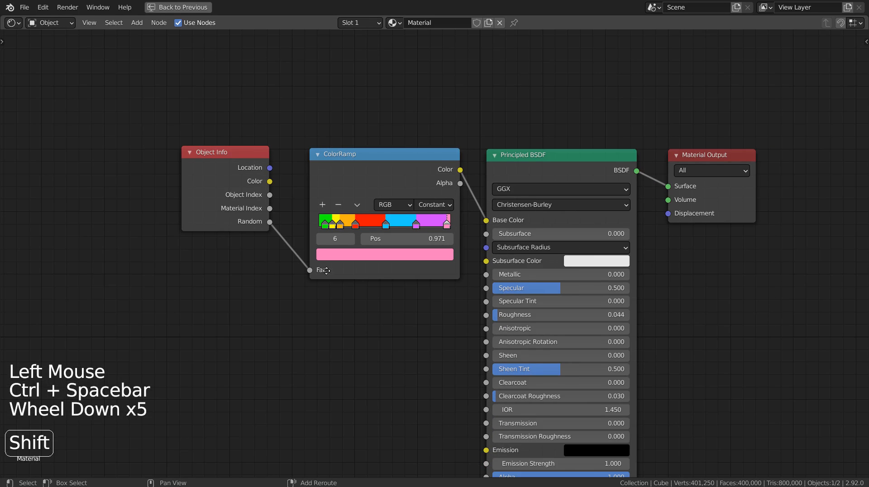
{"action": "middle_click_drag", "start_coordinate": [326, 270], "coordinate": [285, 199], "text": "shift"}
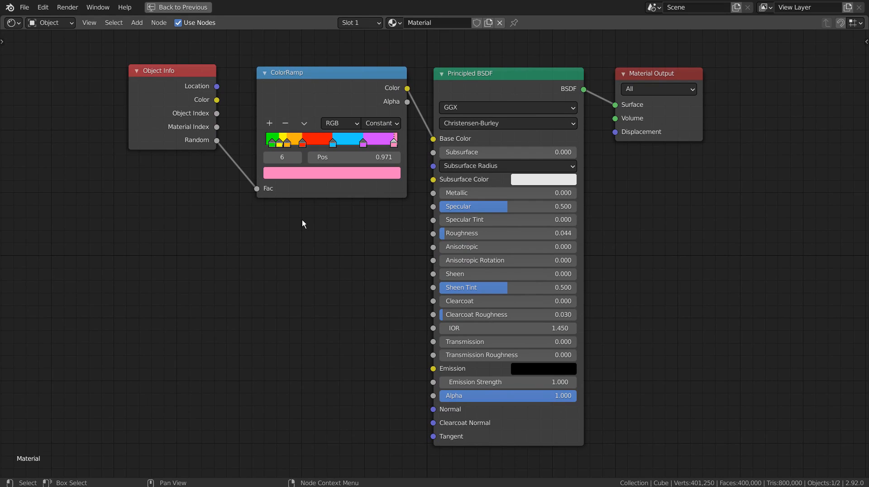
{"action": "key", "text": "ctrl+space"}
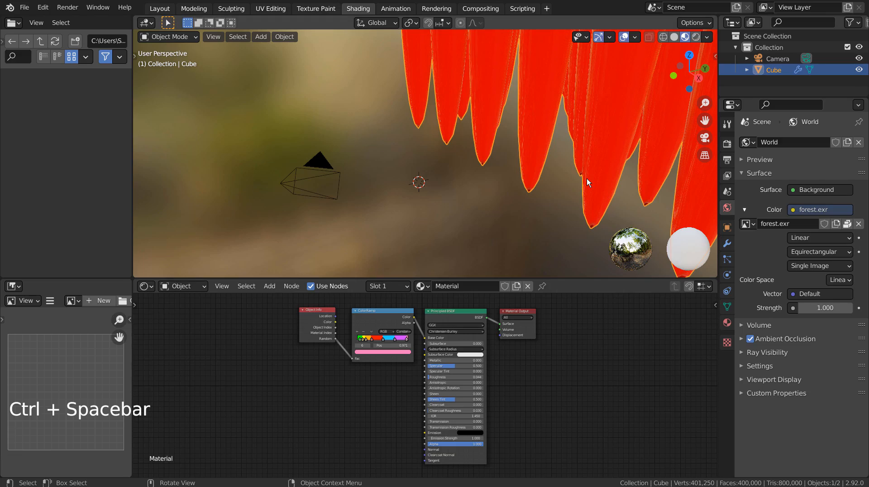
{"action": "scroll", "coordinate": [587, 179], "scroll_direction": "down", "scroll_amount": 7}
{"action": "middle_click_drag", "start_coordinate": [645, 117], "coordinate": [361, 222], "text": "shift"}
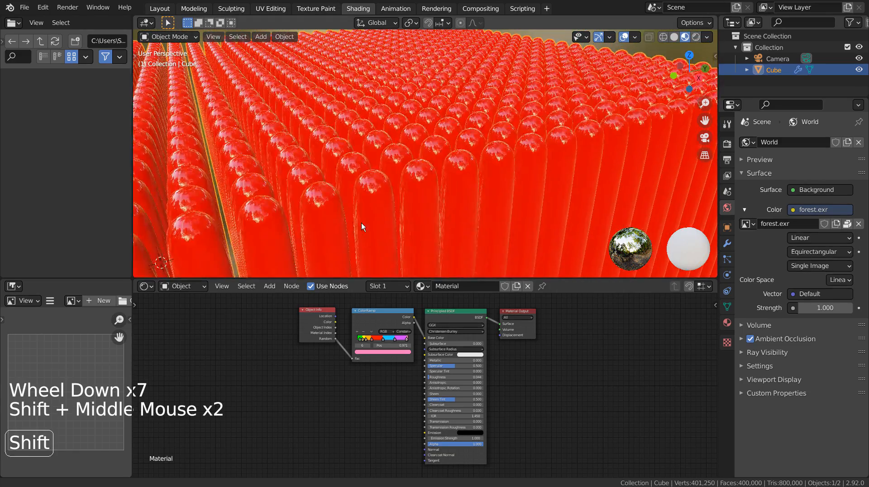
{"action": "scroll", "coordinate": [379, 184], "scroll_direction": "down", "scroll_amount": 2}
{"action": "mouse_move", "coordinate": [379, 184]}
{"action": "middle_mouse_down"}
{"action": "mouse_move", "coordinate": [427, 190]}
{"action": "mouse_move", "coordinate": [420, 172]}
{"action": "middle_mouse_up"}
Apply both Array modifiers of the pillar object in the Layout workspace, keeping the Subdivision modifier.
{"action": "left_click", "coordinate": [165, 10]}
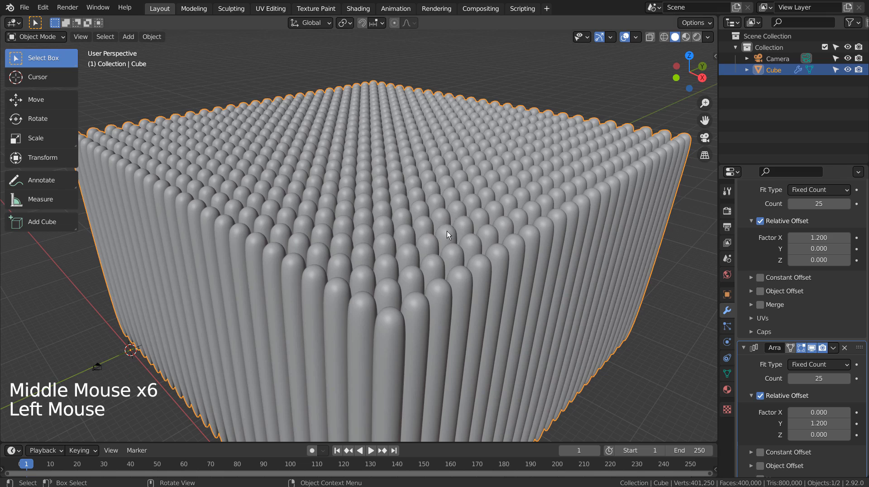
{"action": "key", "text": "Tab"}
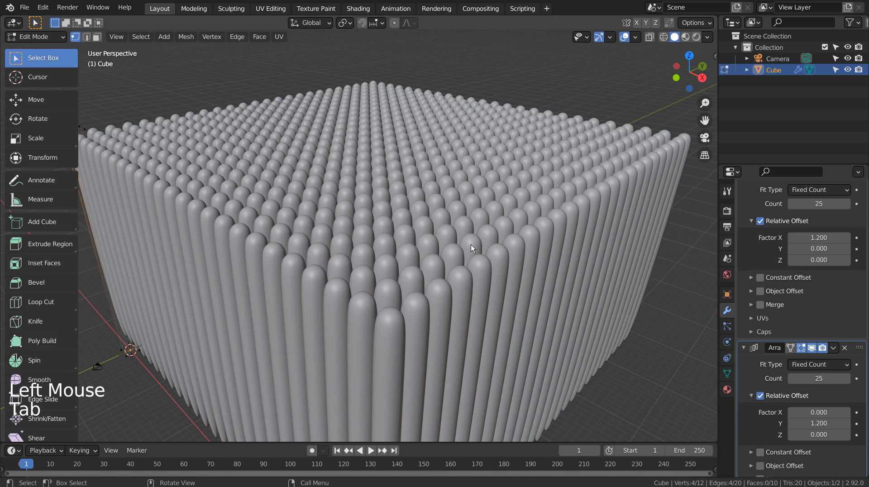
{"action": "key", "text": "Tab"}
{"action": "left_click", "coordinate": [757, 266]}
{"action": "scroll", "coordinate": [757, 271], "scroll_direction": "up", "scroll_amount": 11}
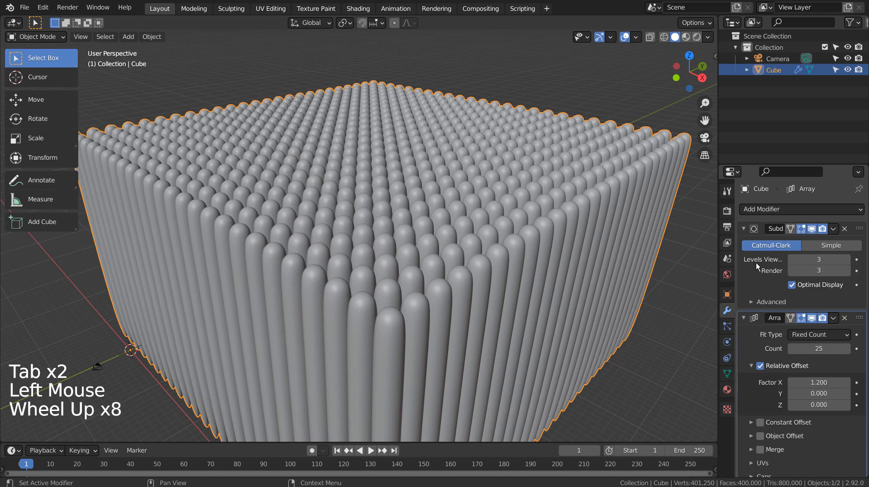
{"action": "left_click", "coordinate": [743, 318]}
{"action": "left_click", "coordinate": [744, 333]}
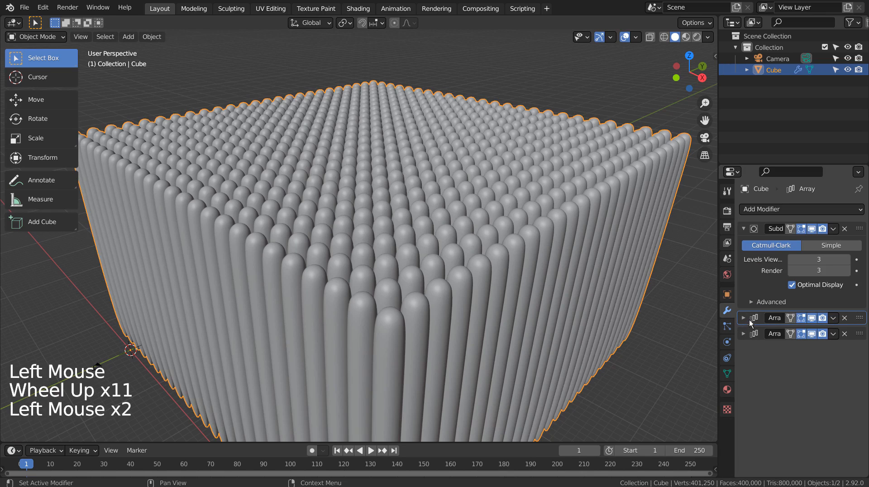
{"action": "key", "text": "ctrl+a"}
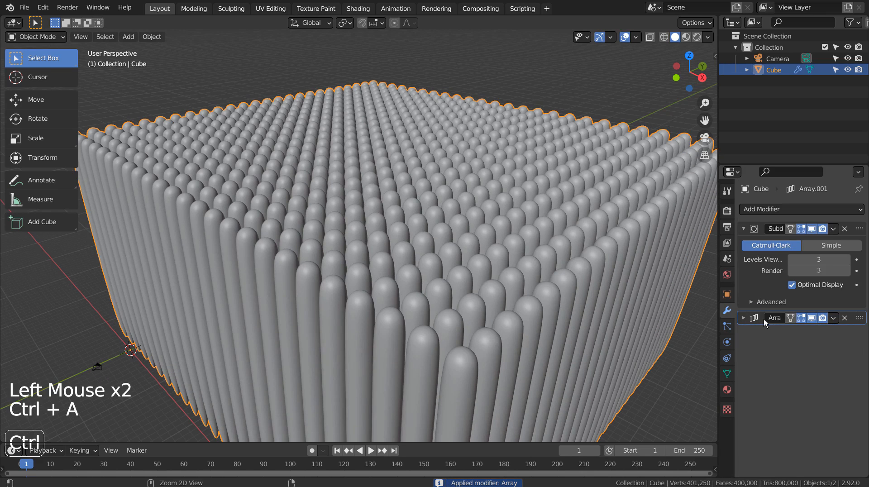
{"action": "key", "text": "ctrl+a"}
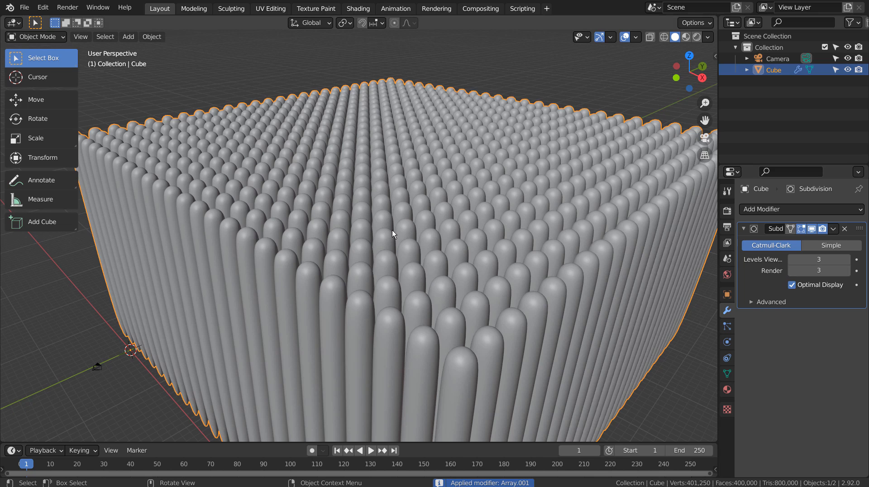
Separate the whole pillar mesh by loose parts into individual objects and return to Object Mode.
{"action": "key", "text": "Tab"}
{"action": "key", "text": "a"}
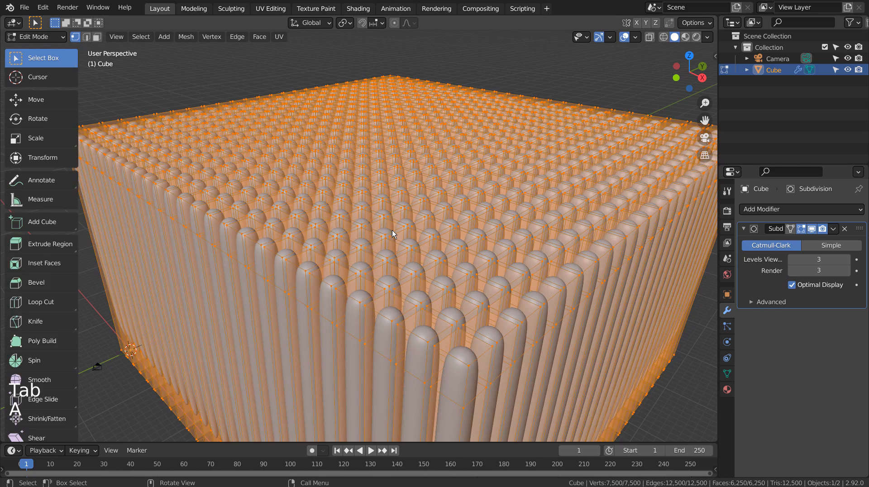
{"action": "key", "text": "p"}
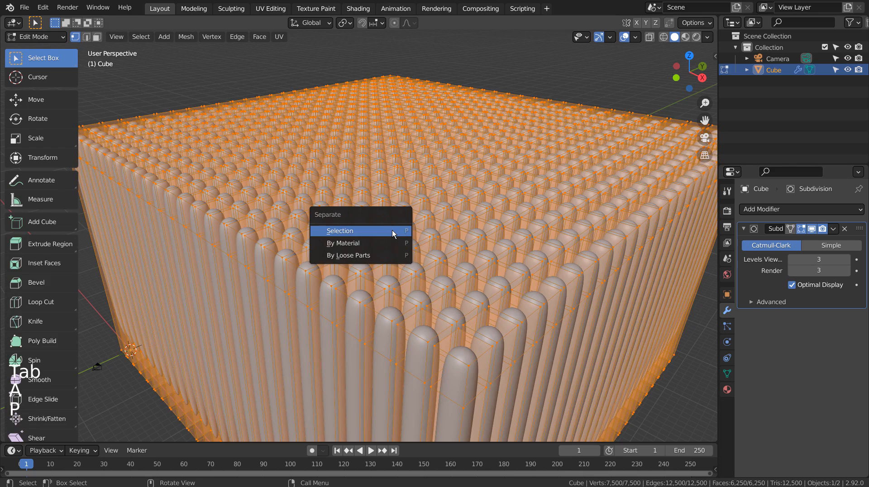
{"action": "left_click", "coordinate": [379, 255]}
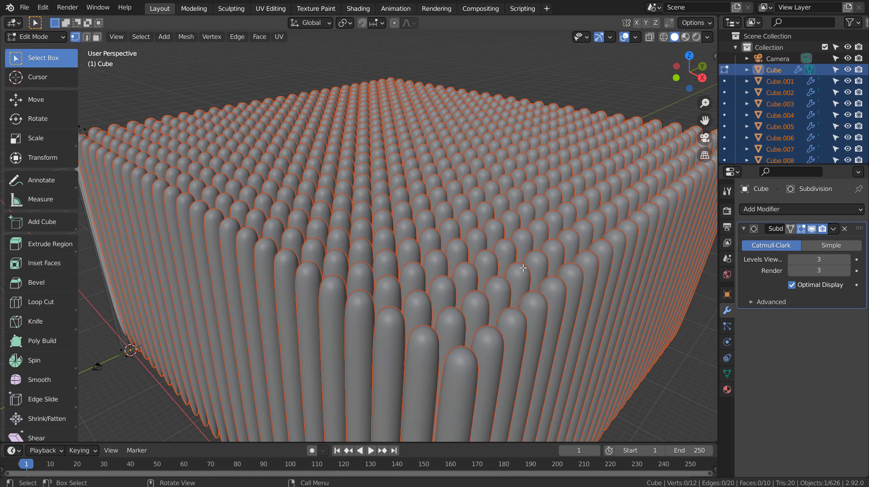
{"action": "key", "text": "Tab"}
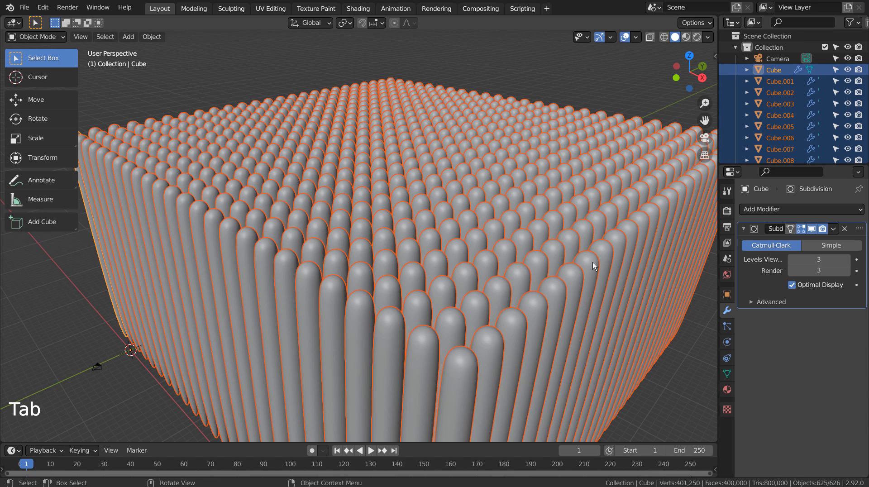
Move all the pillars into a new collection named Collection 2, deselect them and make the camera unselectable.
{"action": "key", "text": "m"}
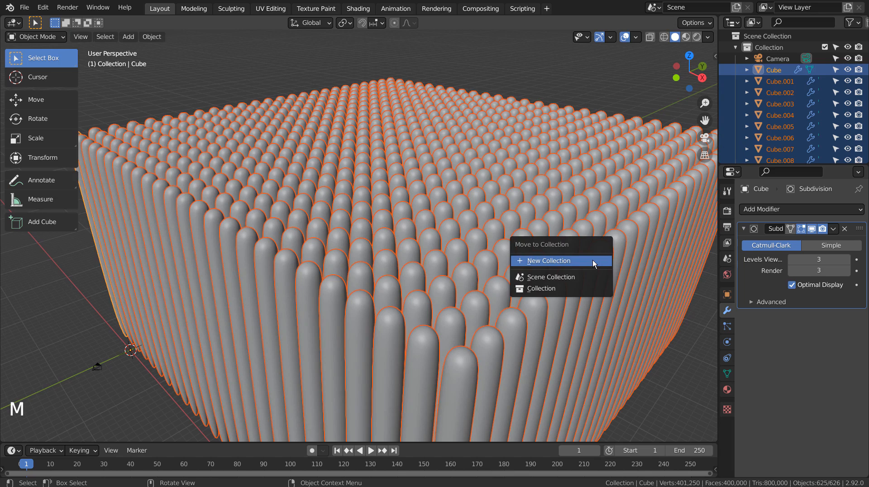
{"action": "left_click", "coordinate": [595, 261]}
{"action": "left_click", "coordinate": [575, 294]}
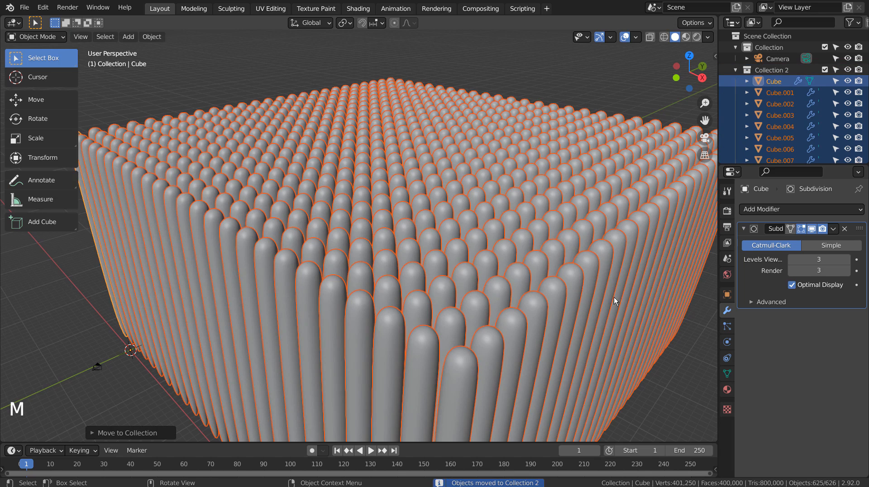
{"action": "left_click", "coordinate": [684, 383]}
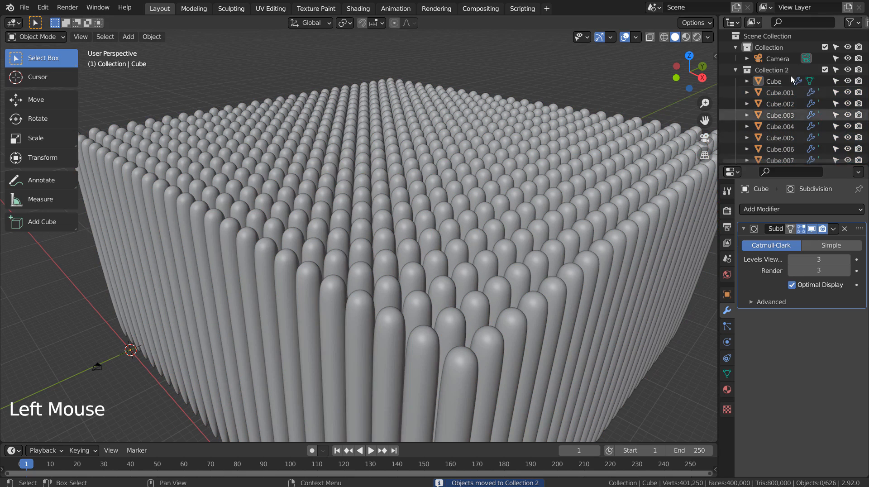
{"action": "left_click", "coordinate": [835, 59]}
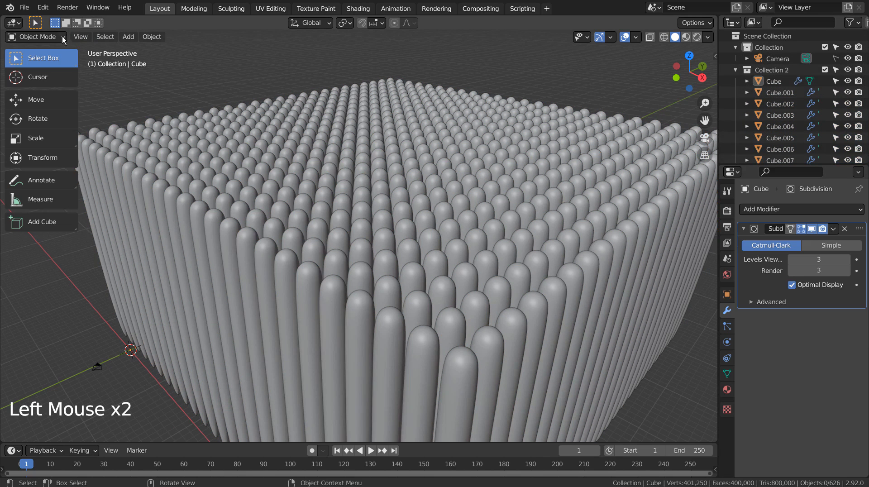
Randomly select 25% of the pillars across the grid.
{"action": "left_click", "coordinate": [102, 40]}
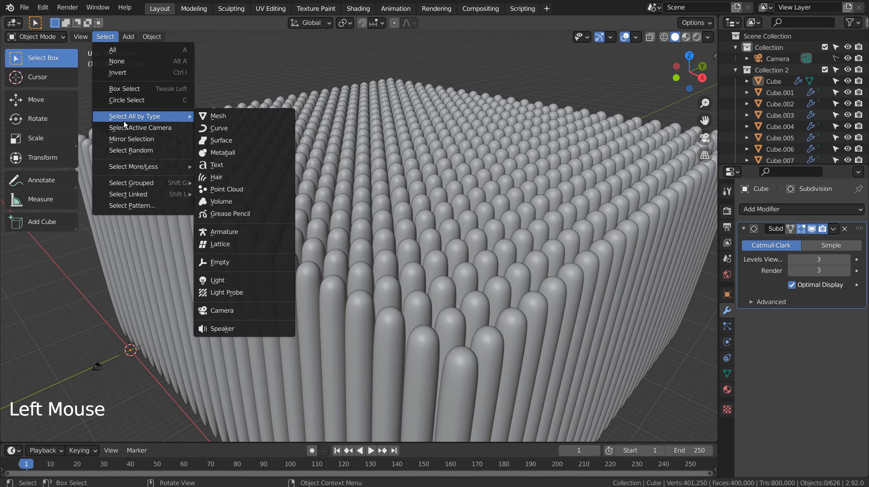
{"action": "left_click", "coordinate": [171, 151]}
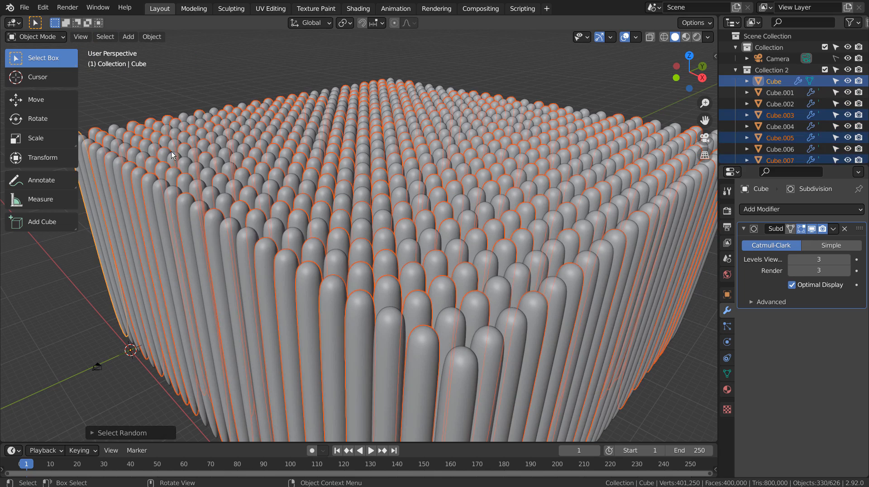
{"action": "left_click", "coordinate": [140, 433]}
{"action": "double_click", "coordinate": [190, 404]}
{"action": "type", "text": "25"}
{"action": "key", "text": "Return"}
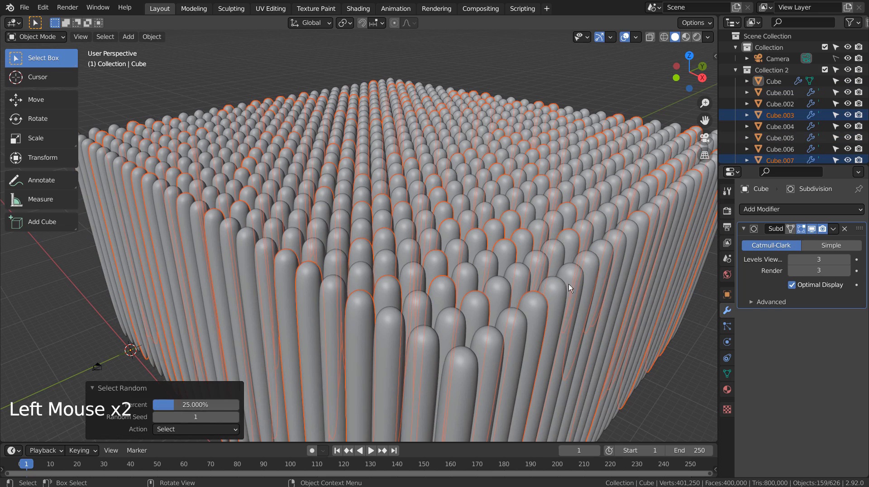
Shorten the randomly selected pillars by scaling them along Z to about 0.89, and clear the selection.
{"action": "key", "text": "g"}
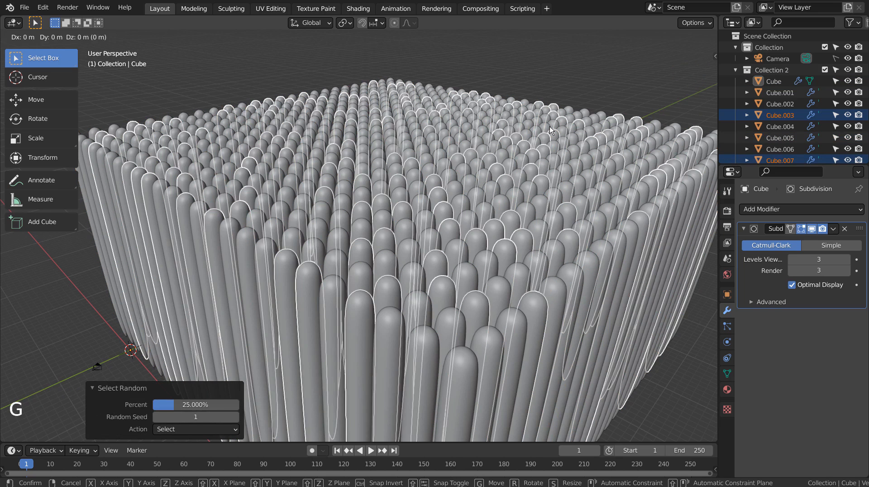
{"action": "left_click", "coordinate": [549, 126]}
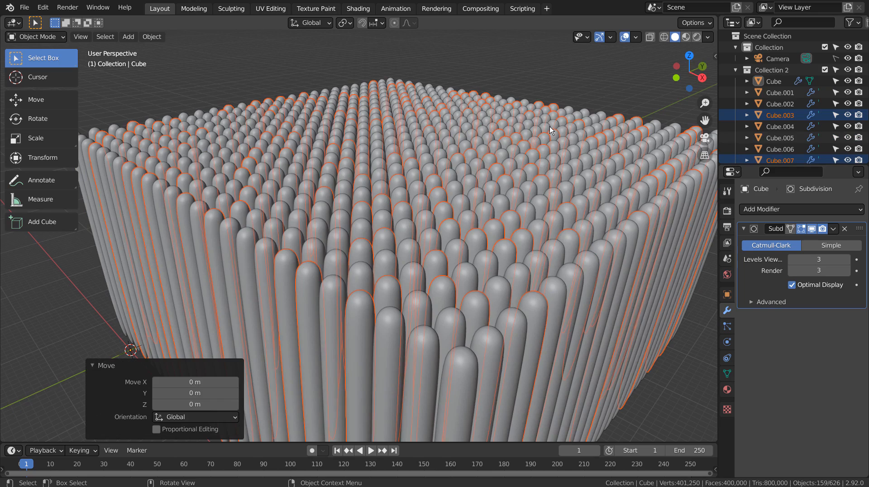
{"action": "key", "text": "s"}
{"action": "key", "text": "z"}
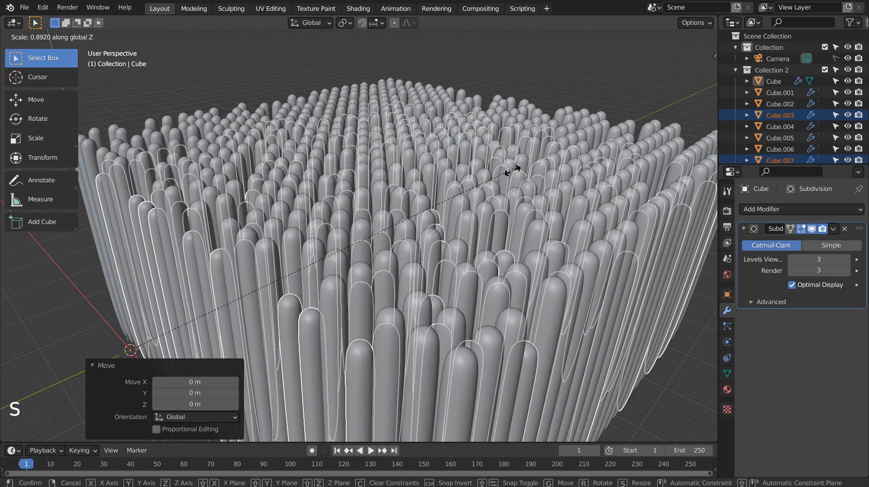
{"action": "left_click", "coordinate": [508, 163]}
{"action": "left_click", "coordinate": [206, 96]}
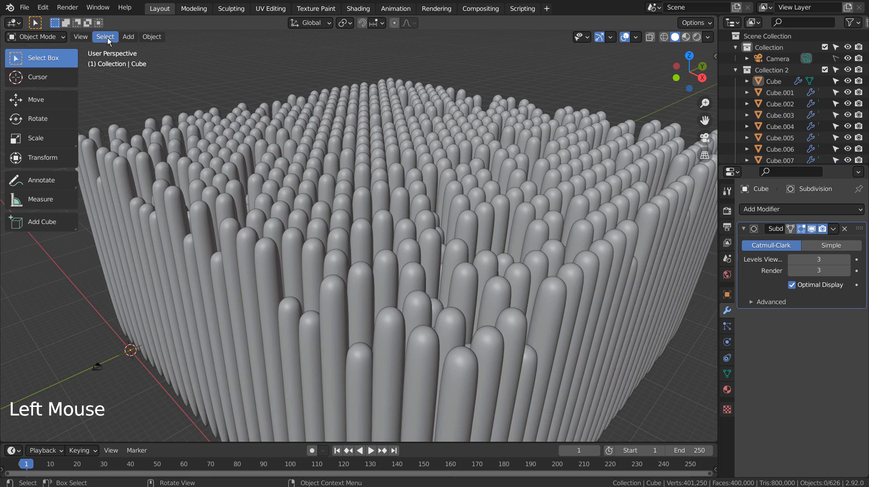
Randomly select a second 25% of the pillars, scale them along Z to about 0.97 and deselect them.
{"action": "left_click", "coordinate": [105, 37]}
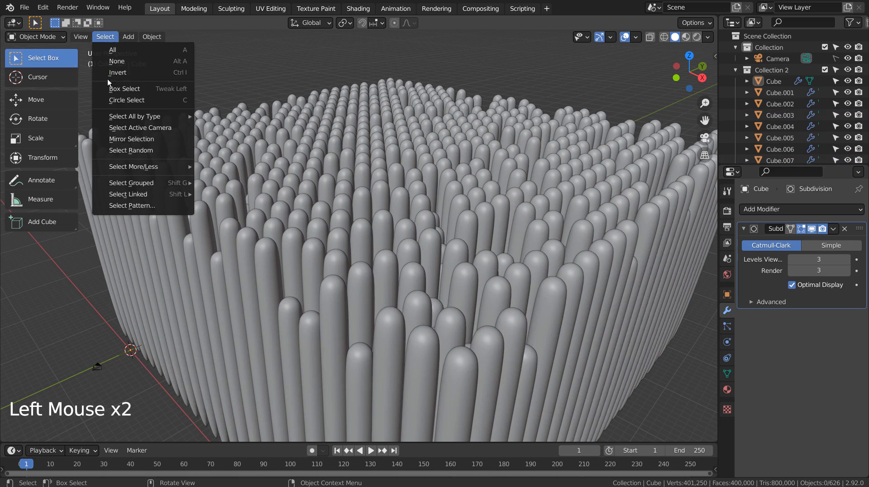
{"action": "left_click", "coordinate": [119, 150]}
{"action": "key", "text": "s"}
{"action": "key", "text": "z"}
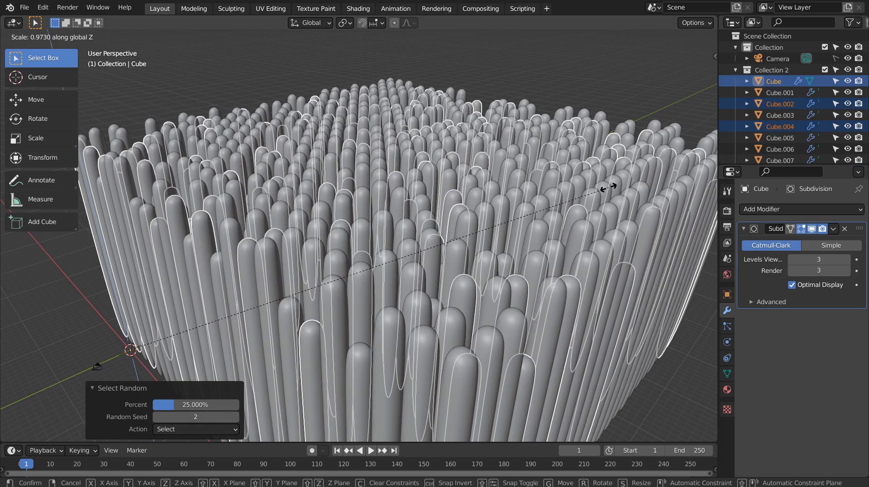
{"action": "left_click", "coordinate": [608, 187]}
{"action": "left_click", "coordinate": [273, 80]}
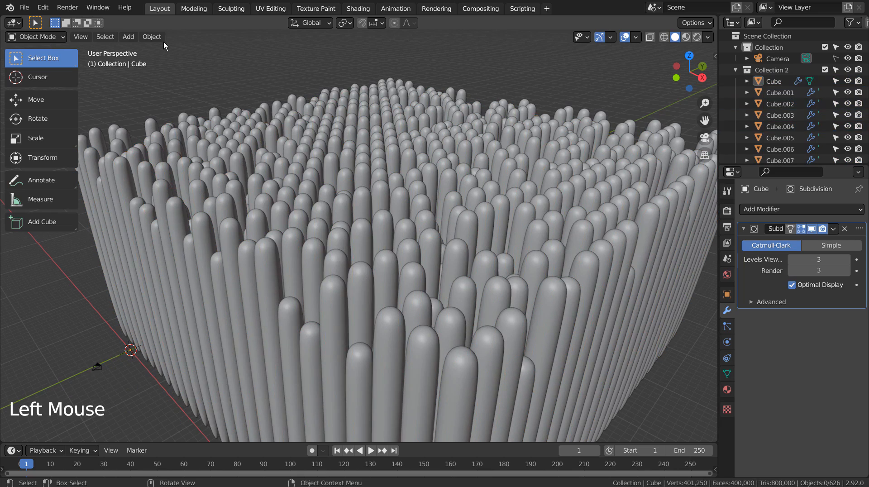
Randomly select a third 25% of the pillars, scale them along Z to about 0.84 and deselect them.
{"action": "left_click", "coordinate": [105, 37]}
{"action": "left_click", "coordinate": [131, 150]}
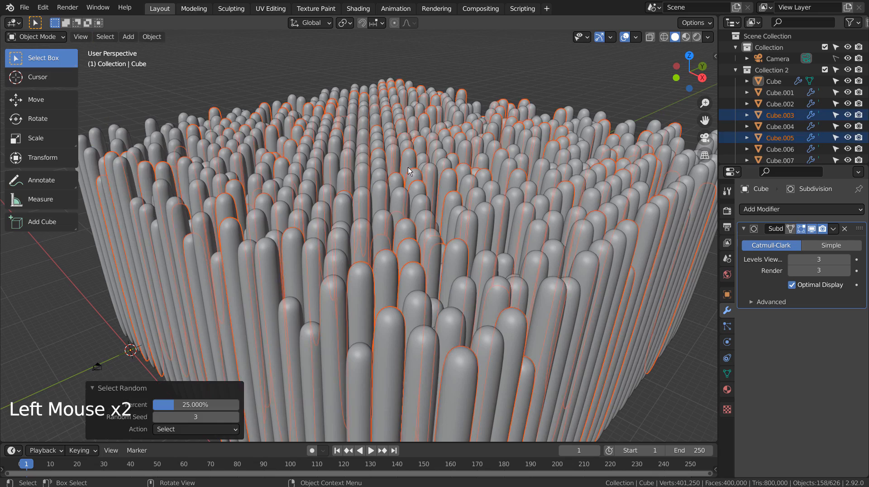
{"action": "key", "text": "s"}
{"action": "key", "text": "z"}
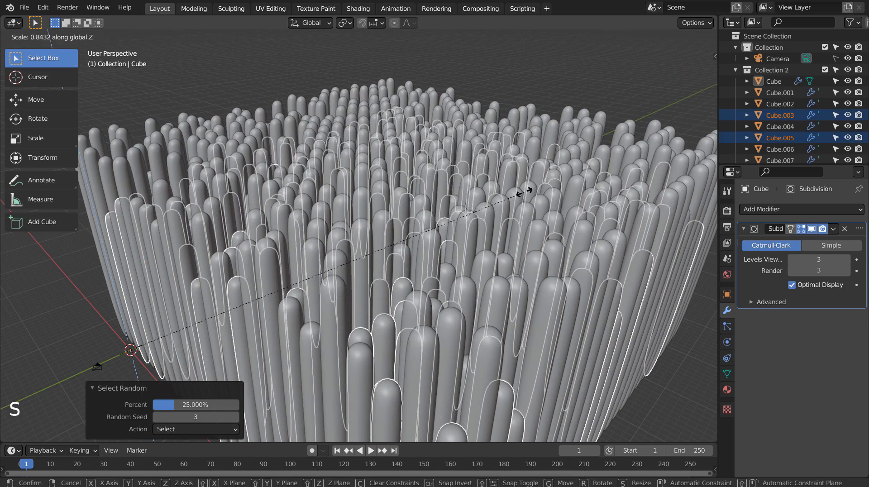
{"action": "left_click", "coordinate": [547, 73]}
{"action": "left_click", "coordinate": [546, 73]}
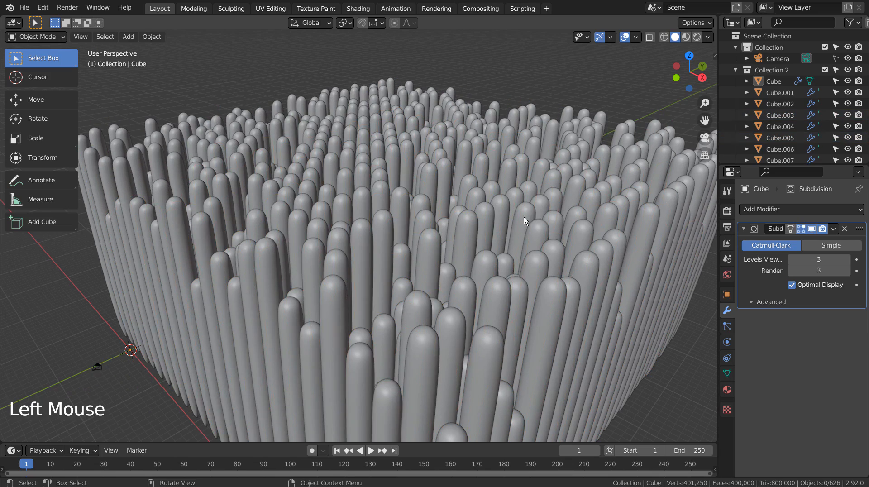
Randomly select a fourth 25% of the pillars, lengthen them along Z to about 1.04 and deselect them.
{"action": "middle_click_drag", "start_coordinate": [523, 216], "coordinate": [487, 238]}
{"action": "middle_click", "coordinate": [487, 238]}
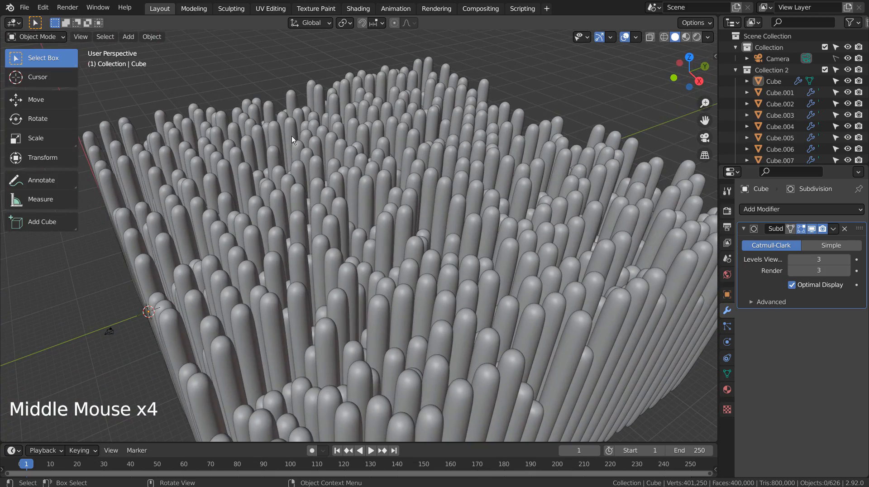
{"action": "left_click", "coordinate": [105, 37]}
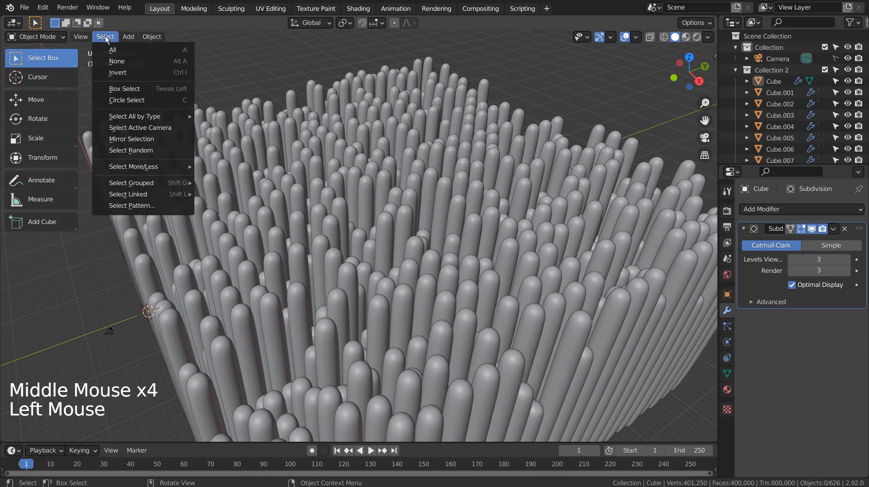
{"action": "left_click", "coordinate": [156, 150]}
{"action": "key", "text": "s"}
{"action": "key", "text": "z"}
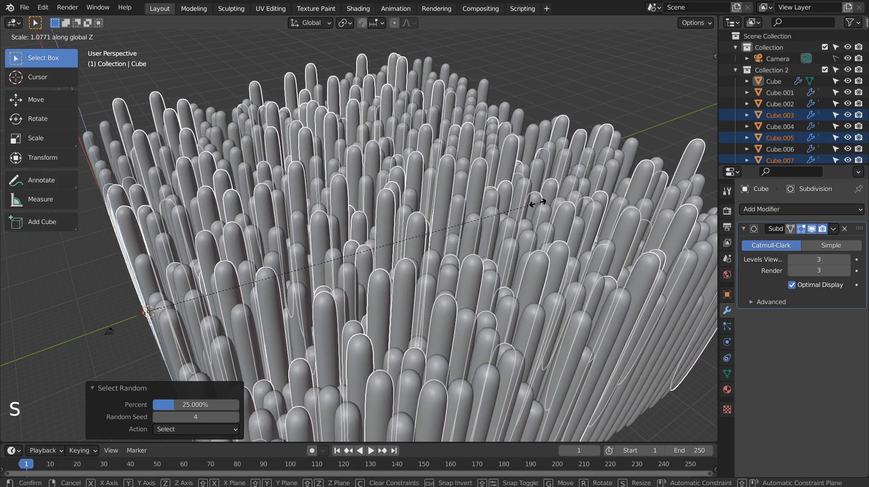
{"action": "left_click", "coordinate": [531, 236]}
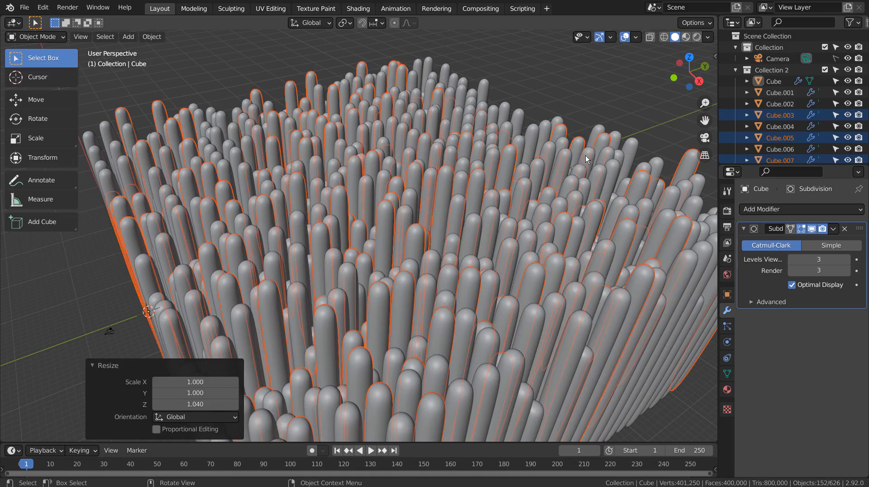
{"action": "left_click", "coordinate": [593, 92]}
Check the varied pillars in Material Preview and switch the viewport to Rendered shading.
{"action": "mouse_move", "coordinate": [547, 178]}
{"action": "middle_mouse_down"}
{"action": "mouse_move", "coordinate": [536, 211]}
{"action": "mouse_move", "coordinate": [547, 176]}
{"action": "middle_mouse_up"}
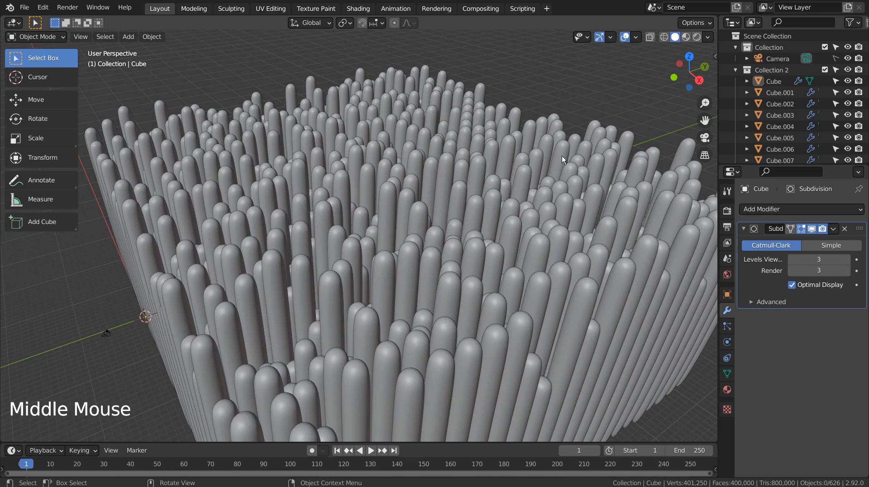
{"action": "left_click", "coordinate": [685, 37]}
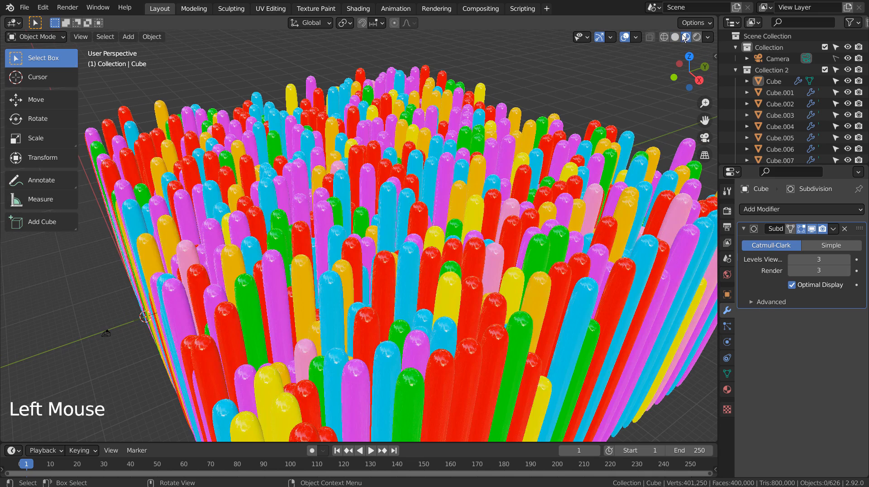
{"action": "left_click", "coordinate": [647, 75]}
{"action": "left_click", "coordinate": [697, 37]}
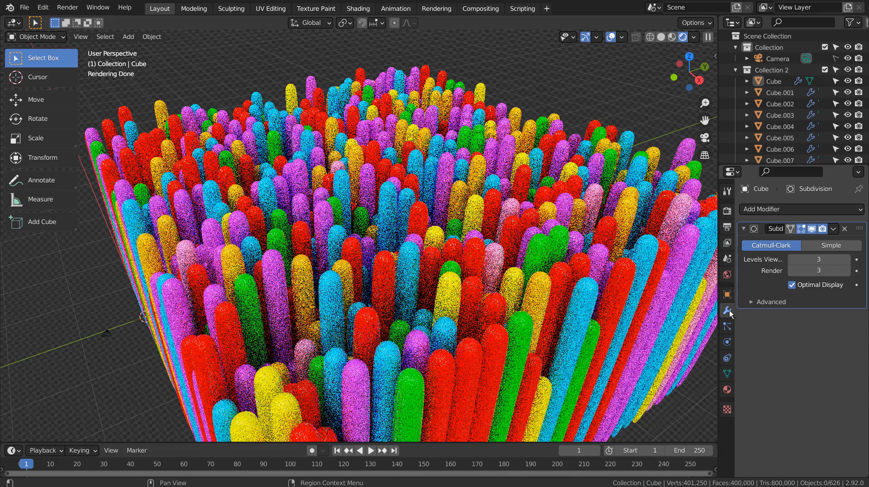
Replace the forest.exr image in the world background's colour with a Sky Texture.
{"action": "left_click", "coordinate": [728, 274]}
{"action": "left_click", "coordinate": [790, 277]}
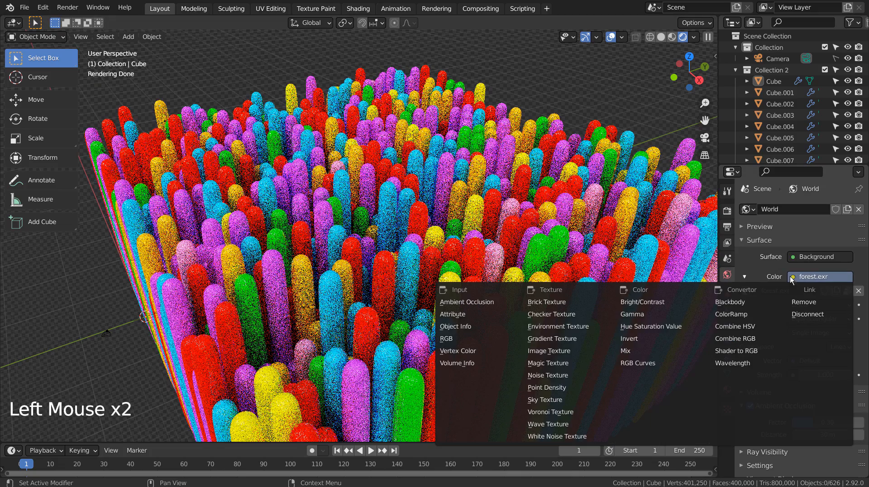
{"action": "left_click", "coordinate": [571, 400]}
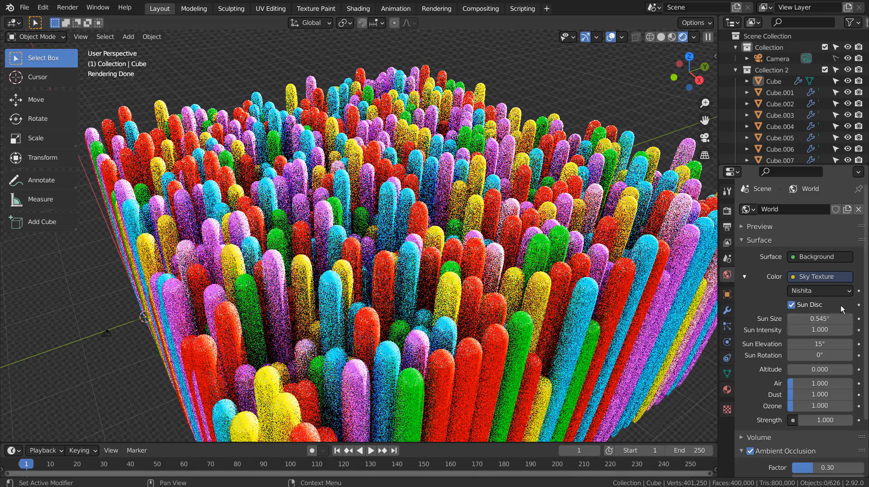
Set the world background's strength to 0.1.
{"action": "left_click", "coordinate": [798, 330]}
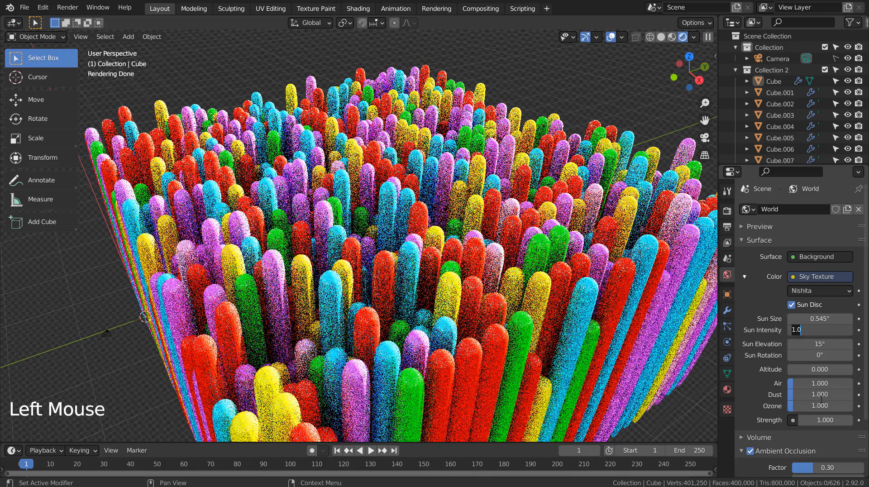
{"action": "left_click", "coordinate": [822, 420]}
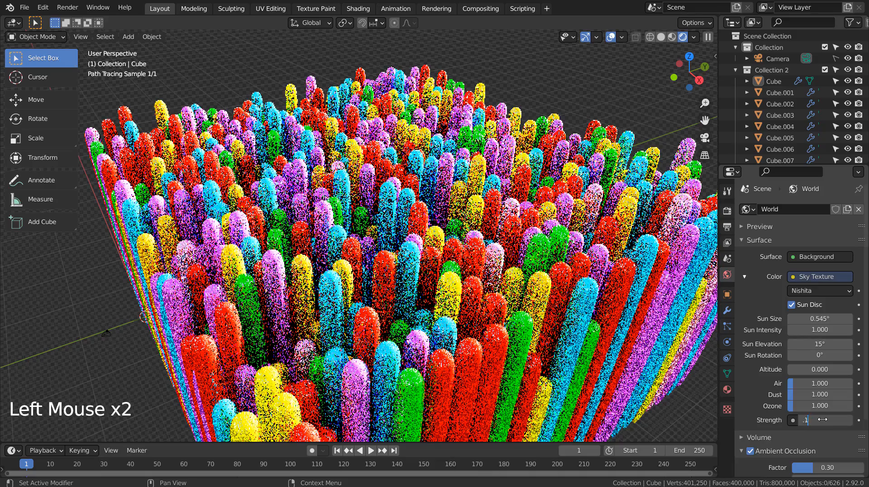
{"action": "type", "text": ".1"}
{"action": "key", "text": "Return"}
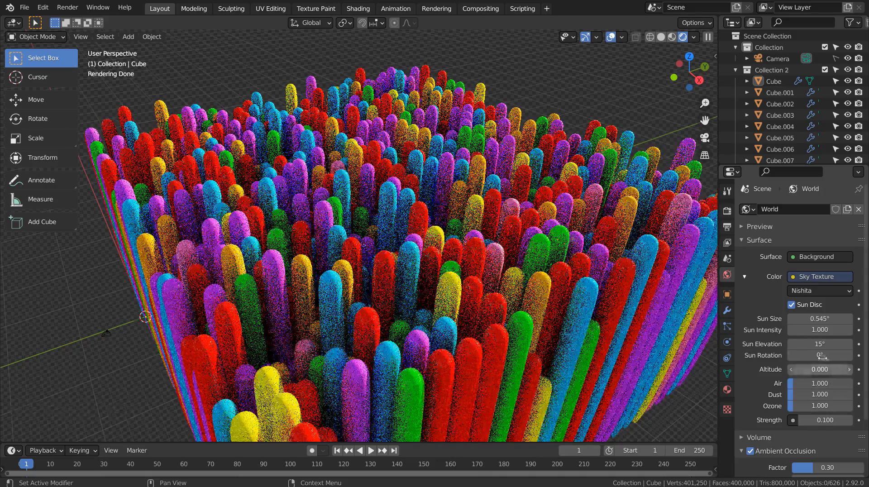
Try sun rotations of 90°, 180° and 270° for the world's sky texture.
{"action": "left_click", "coordinate": [822, 357]}
{"action": "type", "text": "90d"}
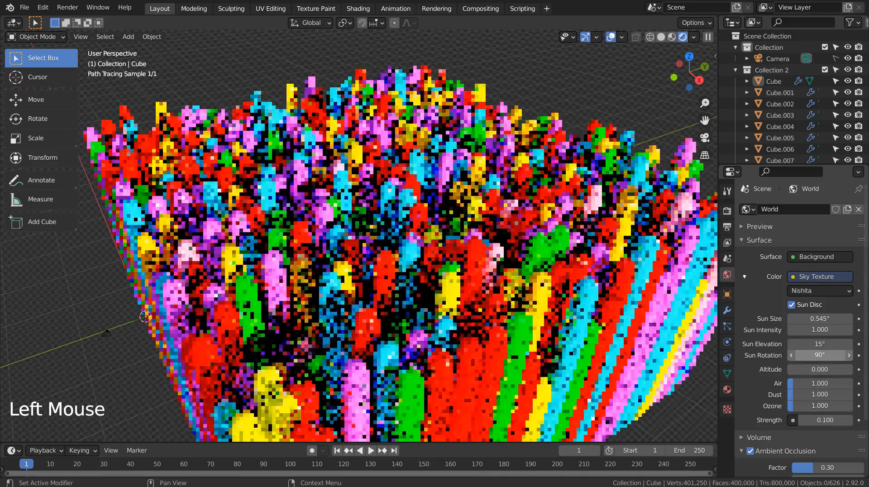
{"action": "type", "text": "180"}
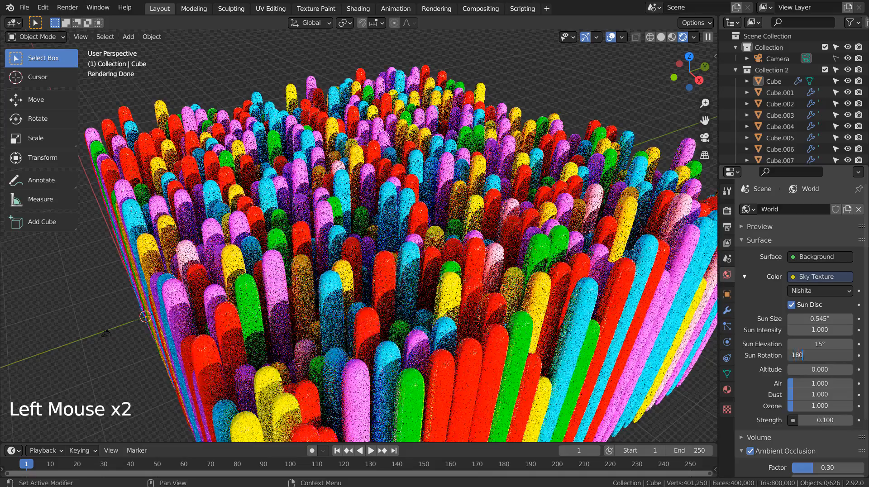
{"action": "key", "text": "Return"}
{"action": "left_click", "coordinate": [819, 356]}
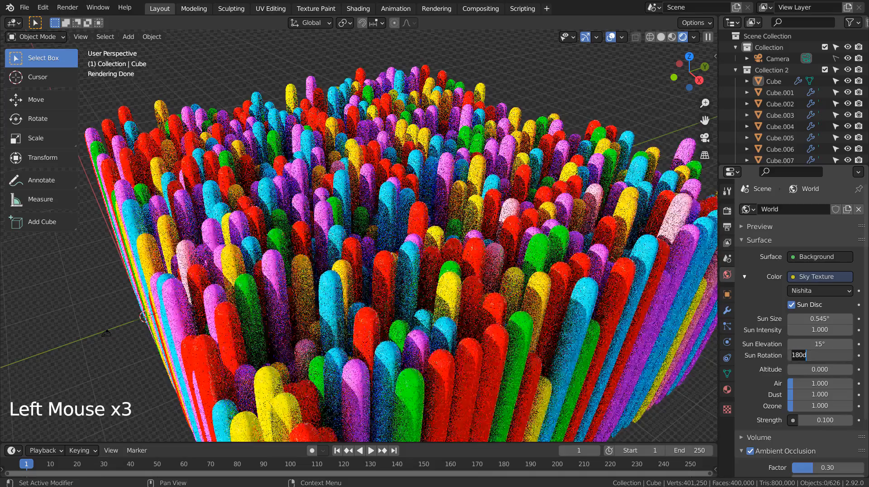
{"action": "type", "text": "270d"}
{"action": "key", "text": "Return"}
Set the sky texture's sun rotation to 180°.
{"action": "left_click", "coordinate": [820, 355]}
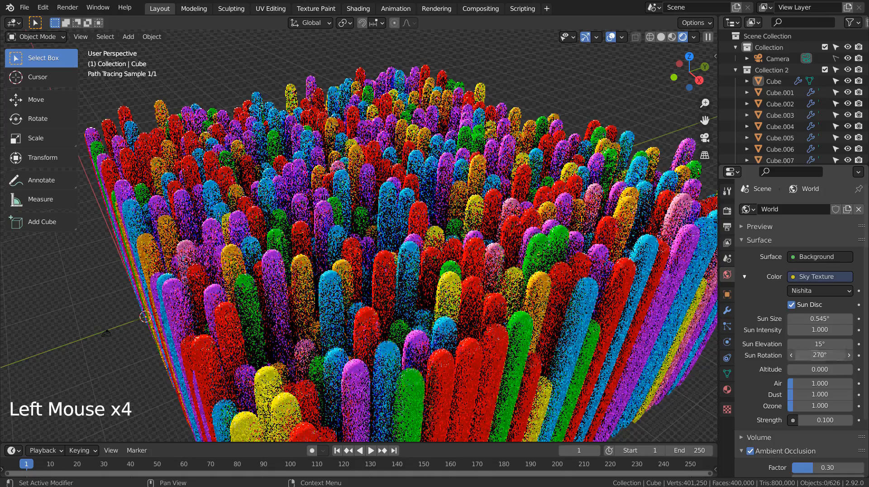
{"action": "type", "text": "180"}
{"action": "key", "text": "Return"}
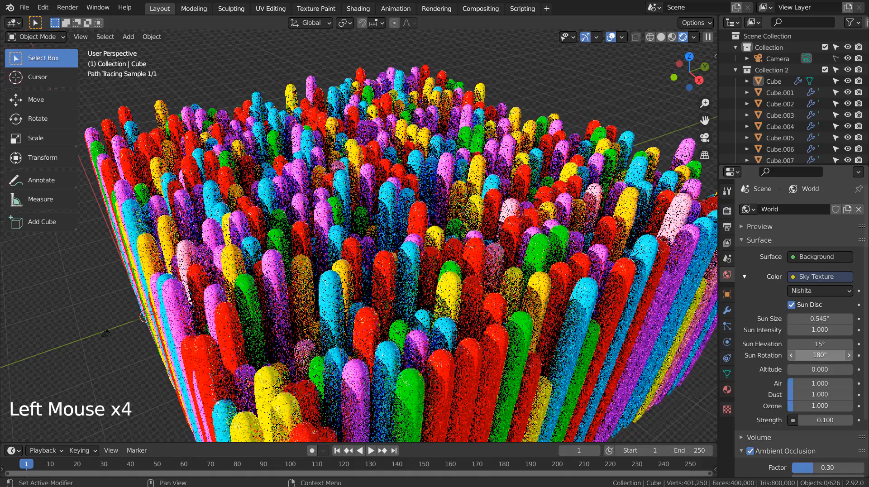
Align the camera to the current view and fly it slightly sideways and backward to reframe the pillars.
{"action": "key", "text": "ctrl+alt+KP_0"}
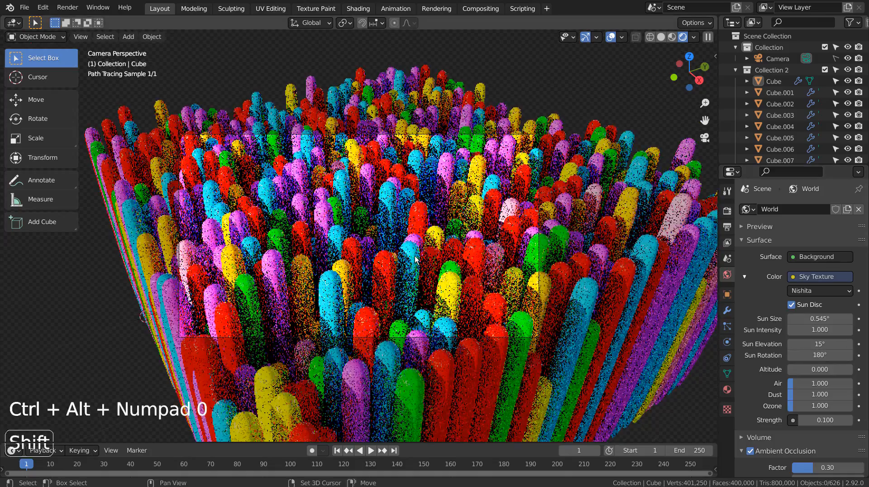
{"action": "key", "text": "shift+grave"}
{"action": "key", "text": "d"}
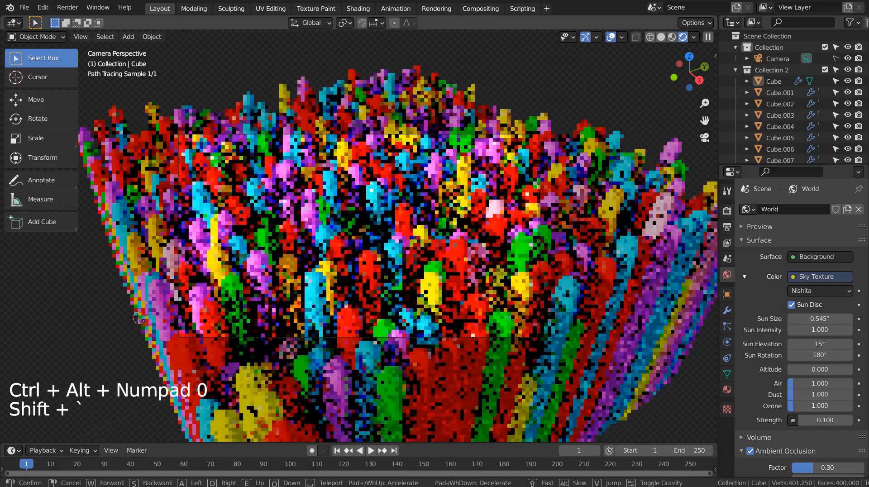
{"action": "key", "text": "s"}
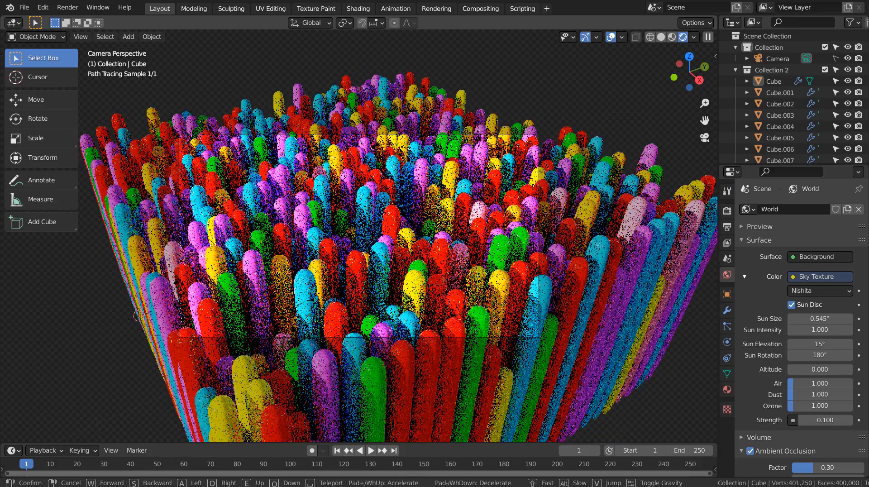
{"action": "left_click", "coordinate": [477, 277]}
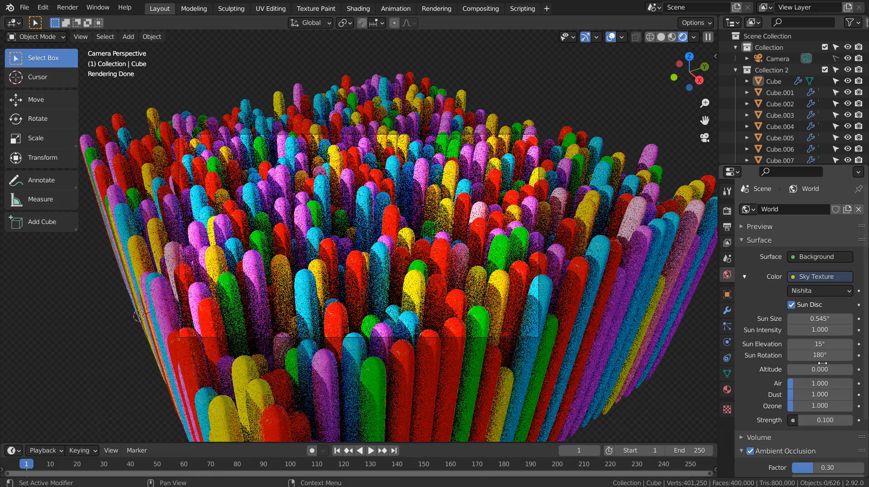
Set the sky texture's sun elevation to 35°.
{"action": "left_click", "coordinate": [819, 344]}
{"action": "type", "text": "35"}
{"action": "key", "text": "Return"}
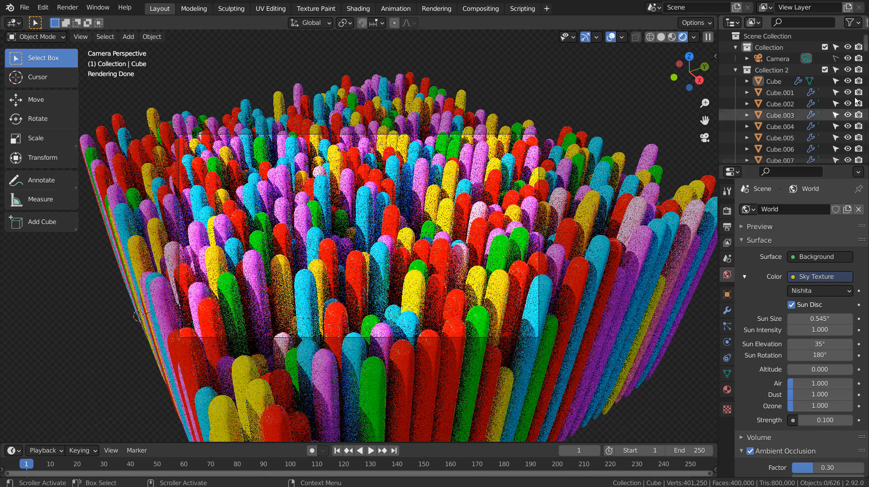
Select the camera, try rotating it 180° about the view axis, undo the rotation and save the file.
{"action": "left_click", "coordinate": [837, 58]}
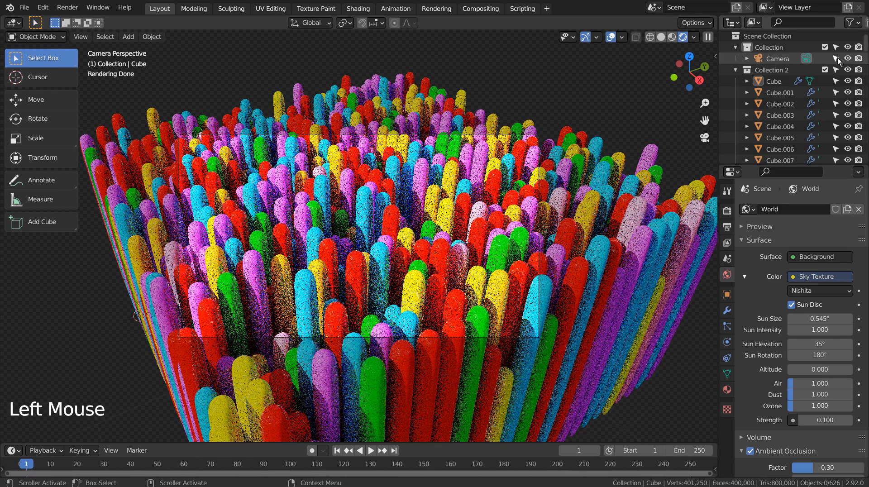
{"action": "left_click", "coordinate": [779, 57]}
{"action": "type", "text": "r"}
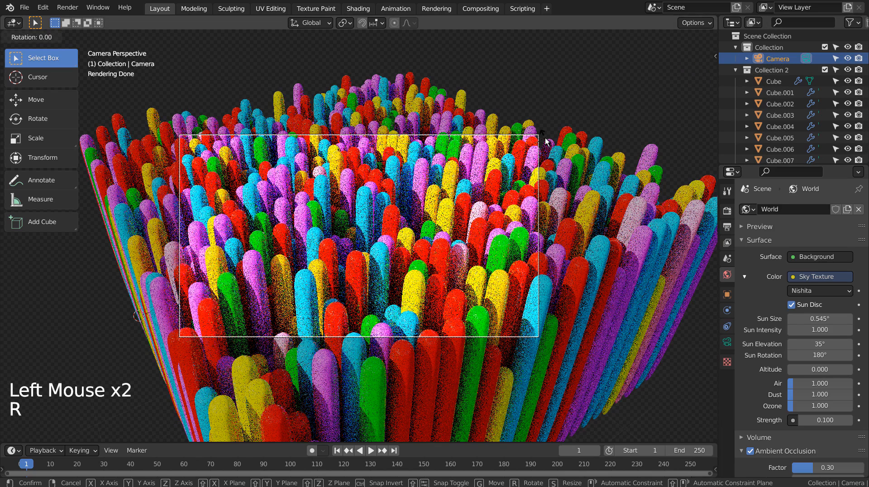
{"action": "type", "text": "180"}
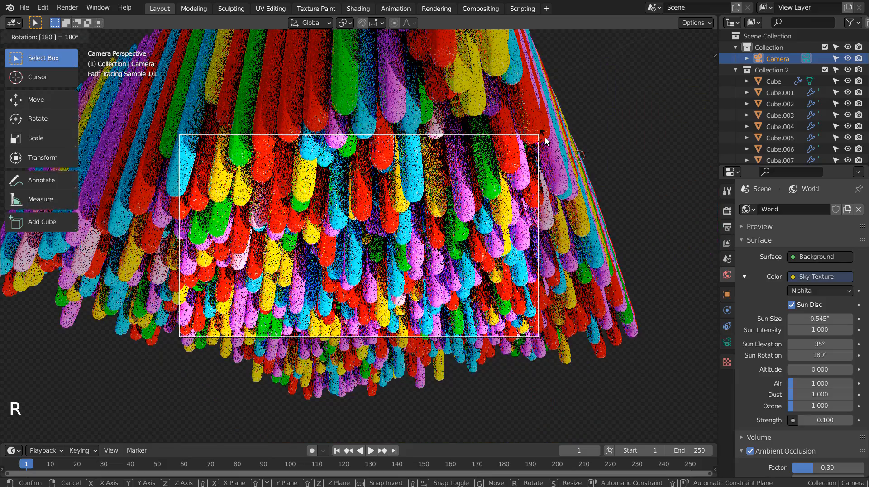
{"action": "key", "text": "Return"}
{"action": "key", "text": "ctrl+z"}
{"action": "key", "text": "ctrl+s"}
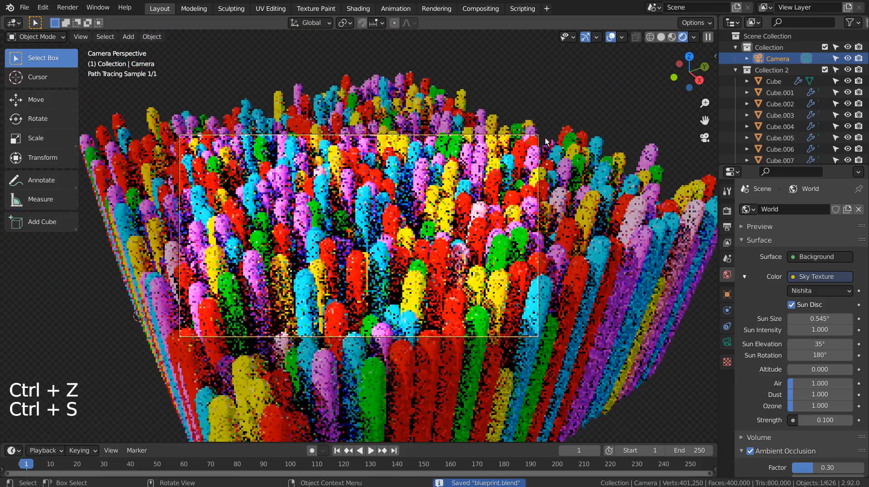
Try rotating the camera about the view axis by 270° and by 255°, undoing each rotation.
{"action": "type", "text": "r270"}
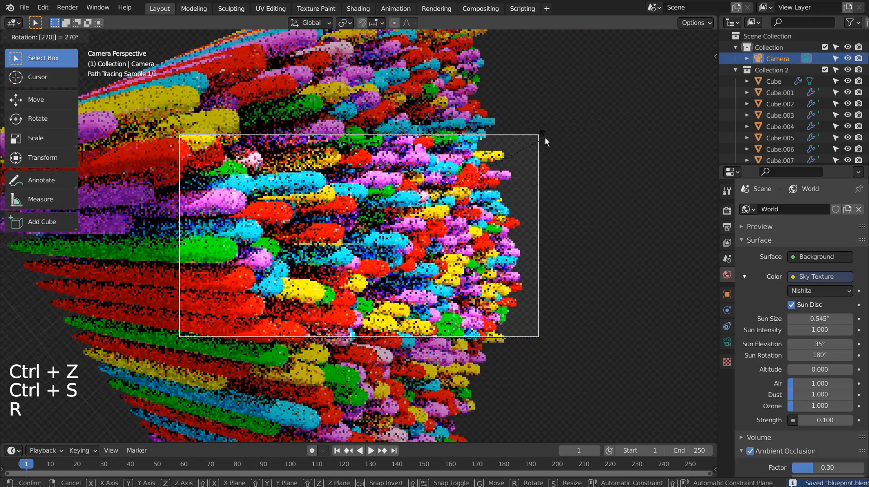
{"action": "key", "text": "Return"}
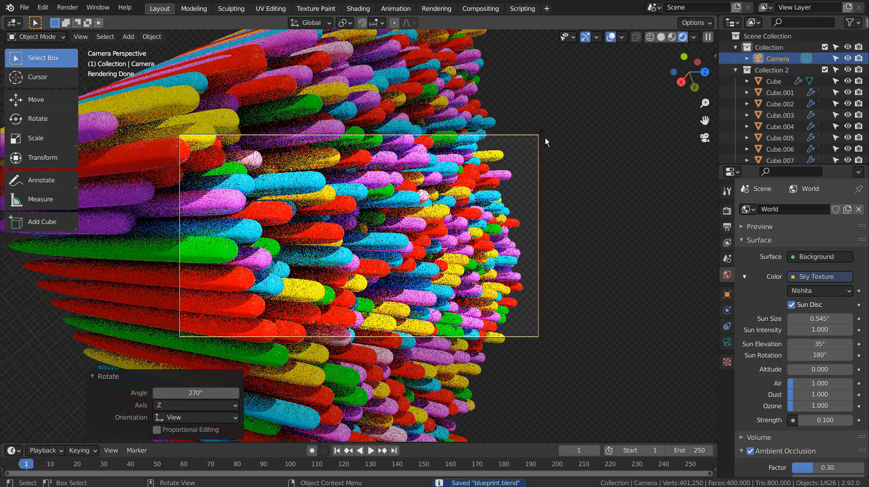
{"action": "key", "text": "ctrl+z"}
{"action": "type", "text": "r2"}
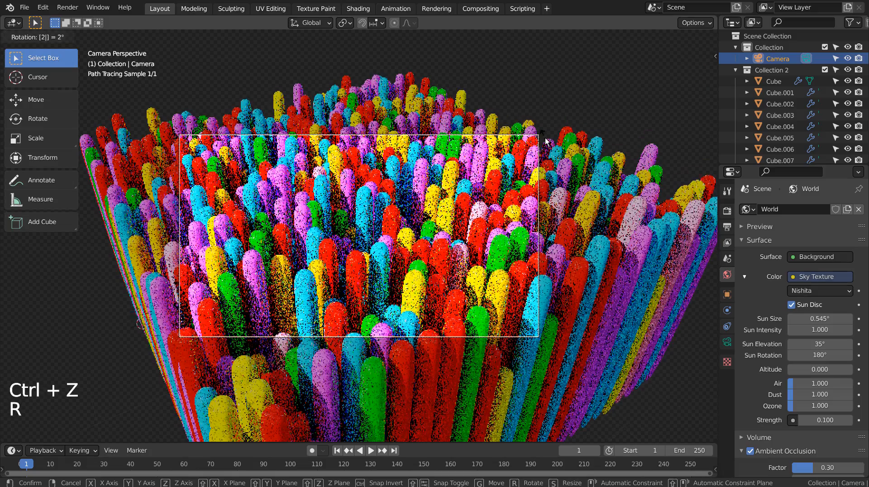
{"action": "type", "text": "55"}
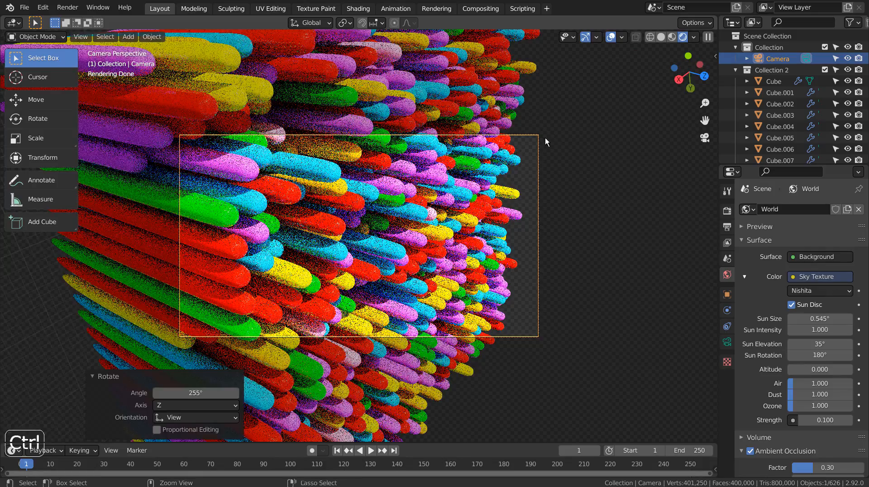
{"action": "key", "text": "ctrl+z"}
Rotate the camera 225° about the view axis.
{"action": "type", "text": "r22"}
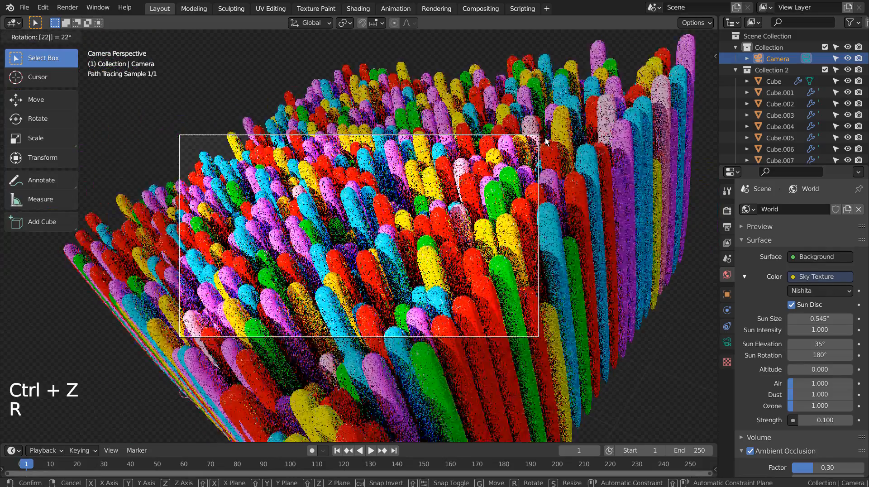
{"action": "type", "text": "5"}
{"action": "key", "text": "Return"}
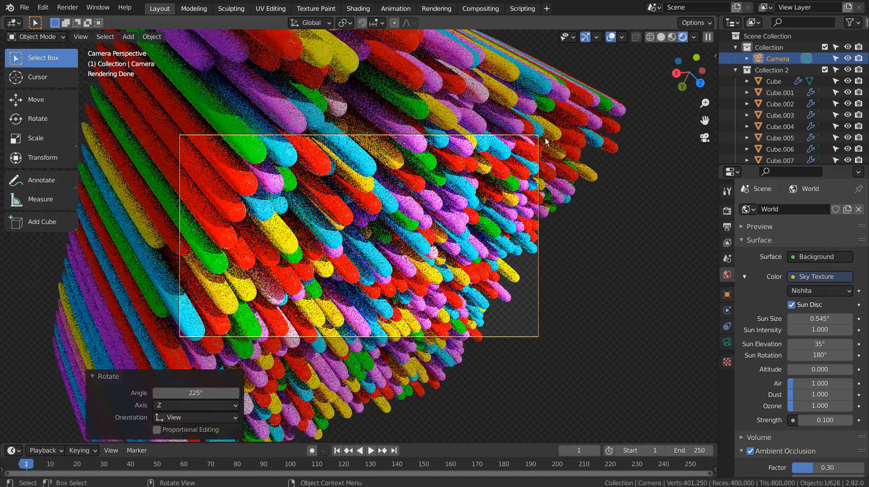
Fly the camera forward until the slanted pillars fill the camera frame.
{"action": "key", "text": "shift+grave"}
{"action": "key", "text": "w"}
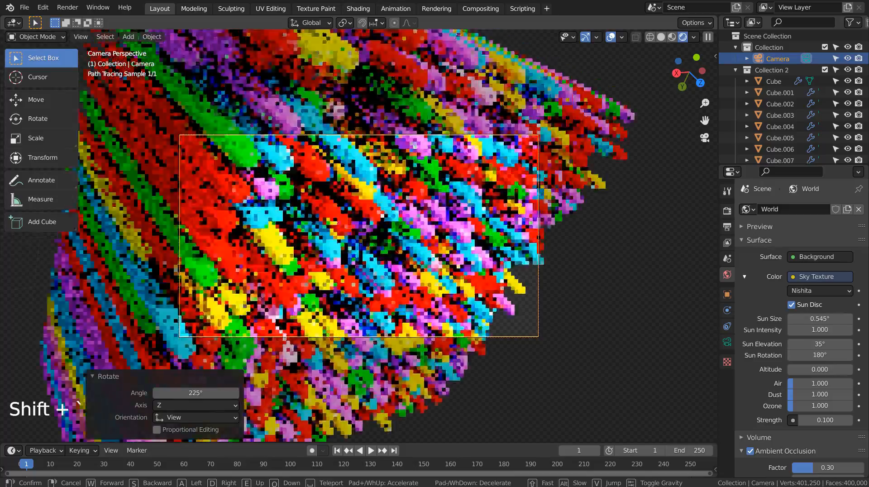
{"action": "key", "text": "w"}
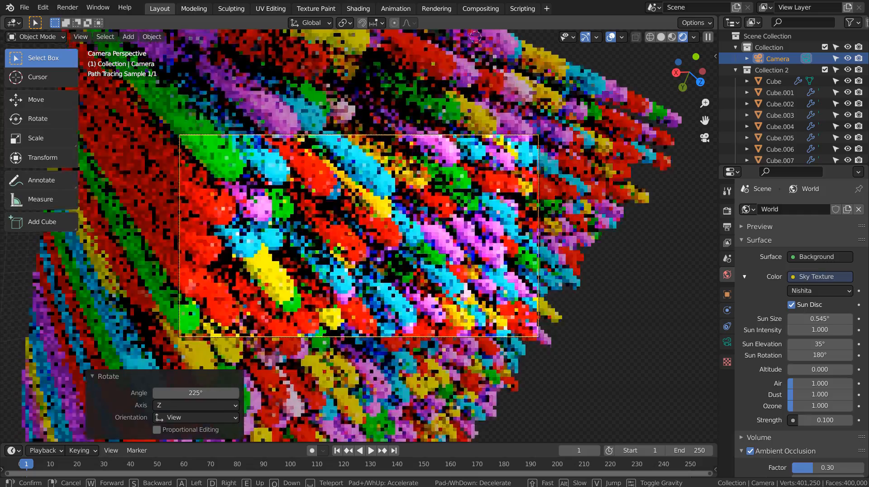
{"action": "left_click", "coordinate": [360, 239]}
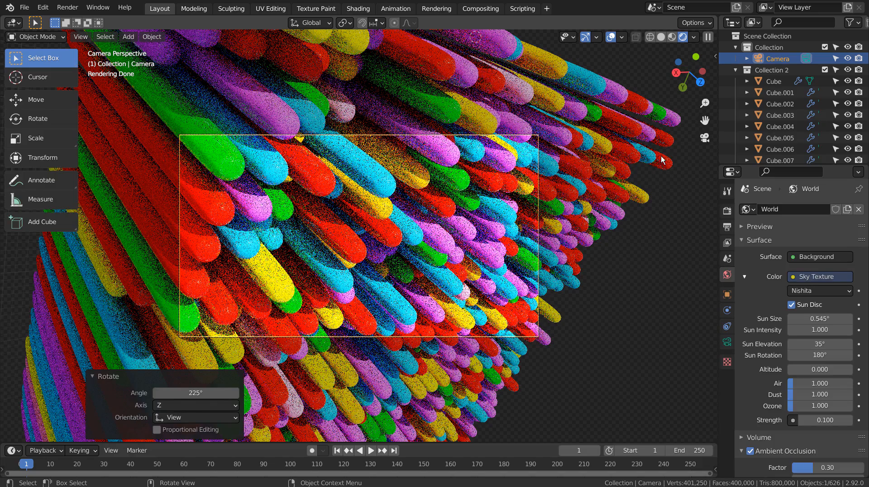
Set the Cycles viewport samples to 5 and the render samples to 32.
{"action": "left_click", "coordinate": [728, 211]}
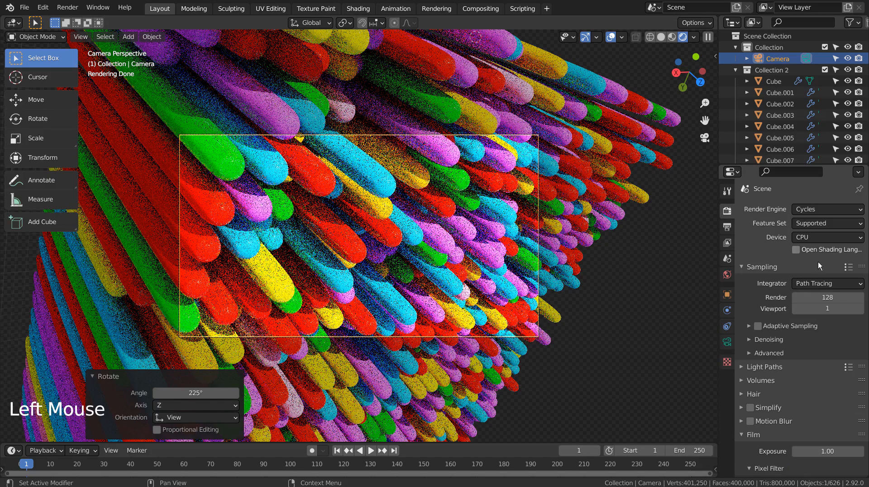
{"action": "left_click_drag", "start_coordinate": [827, 308], "coordinate": [835, 308]}
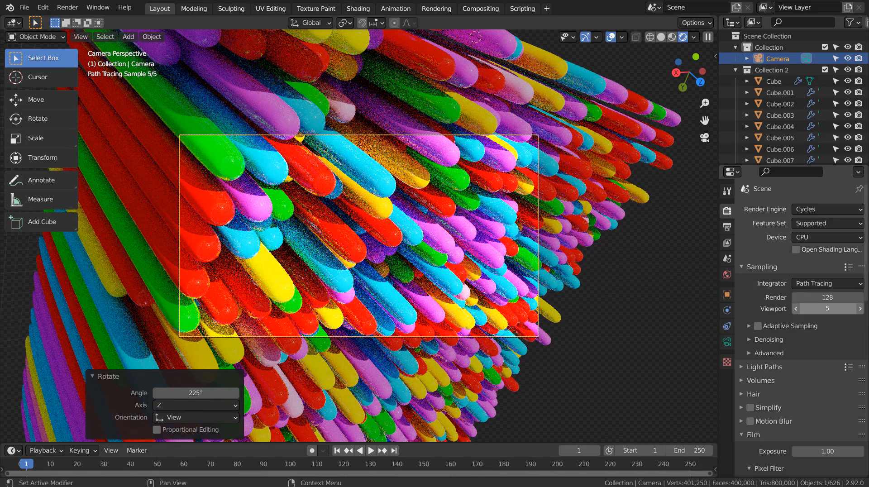
{"action": "left_click", "coordinate": [827, 298]}
{"action": "type", "text": "32"}
{"action": "key", "text": "Return"}
Set the viewport samples to 1 and deselect the camera.
{"action": "left_click", "coordinate": [827, 308]}
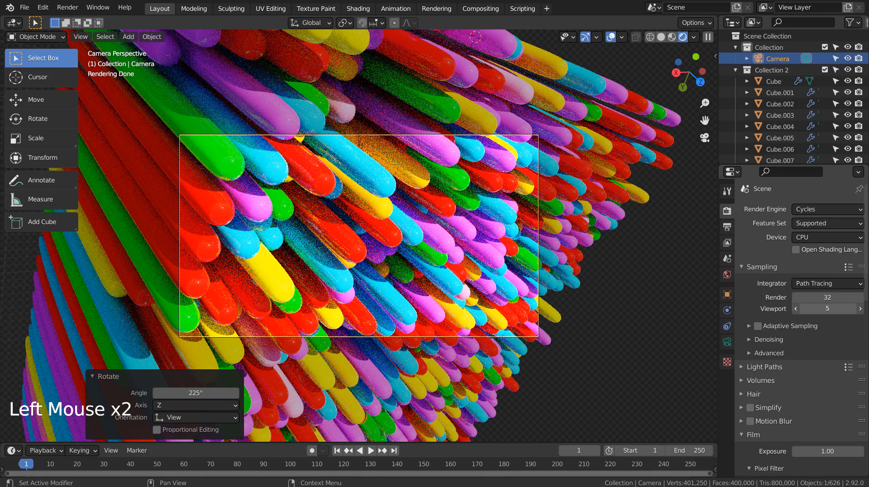
{"action": "type", "text": "1"}
{"action": "key", "text": "Return"}
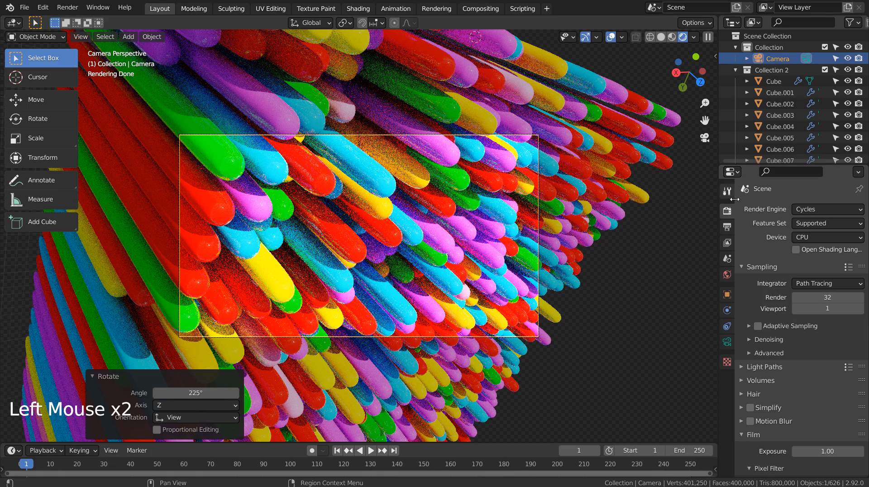
{"action": "left_click", "coordinate": [726, 212]}
{"action": "left_click", "coordinate": [681, 224]}
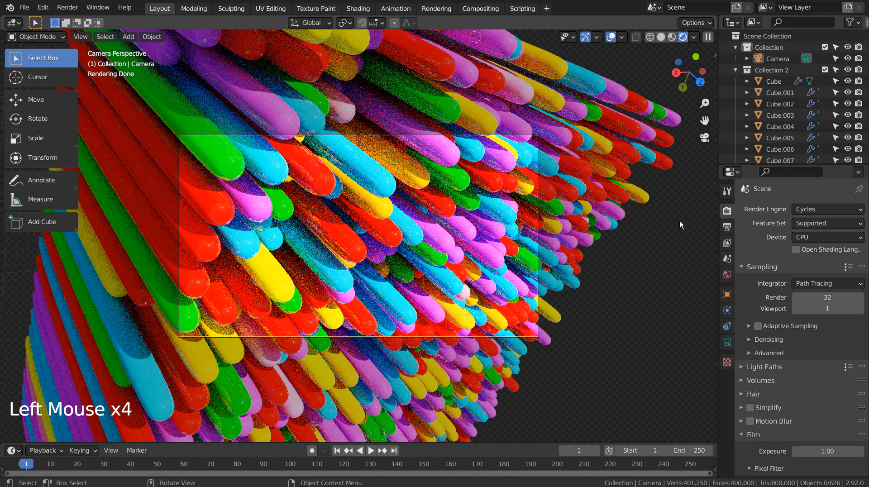
Switch the viewport to Solid shading, save the file and render the image from the camera.
{"action": "left_click", "coordinate": [660, 36]}
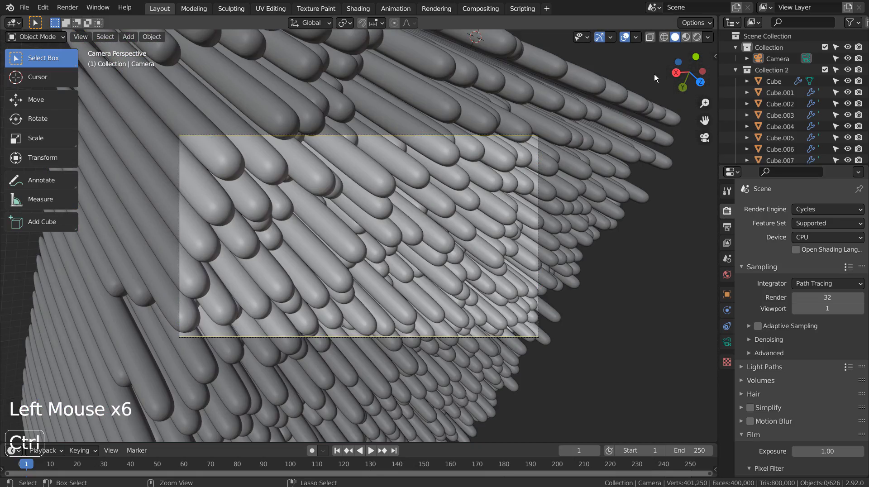
{"action": "key", "text": "ctrl+s"}
{"action": "key", "text": "F12"}
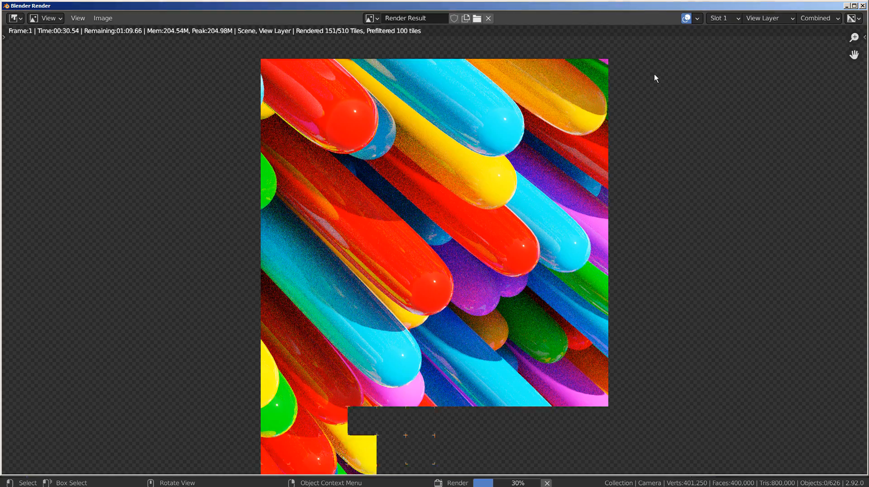